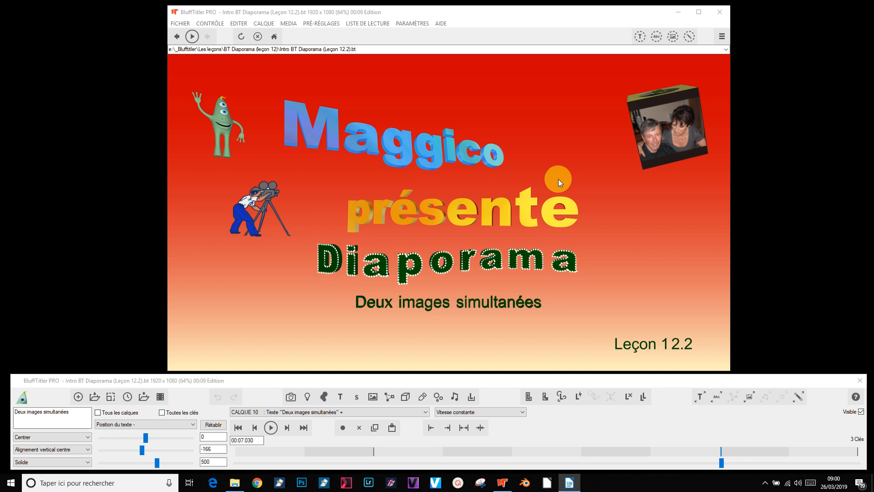
Step: Switch to File Explorer and look at the Diaporama1 and Diaporama2 image folders in BT Diaporama (leçon 12)
left_click(235, 482)
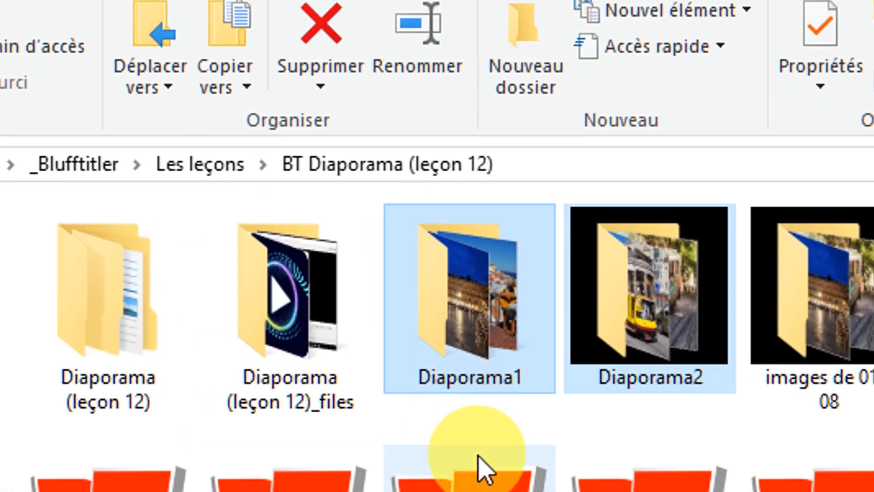
left_click(497, 427)
mouse_move(496, 427)
left_mouse_down()
mouse_move(503, 399)
mouse_move(652, 320)
left_mouse_up()
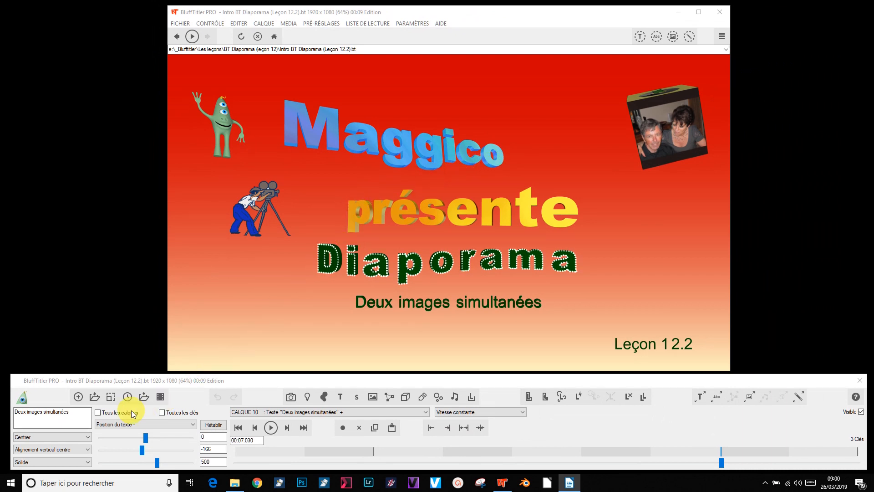
Step: Create a new show in BluffTitler and delete its default "BluffTitler" text layer
left_click(78, 399)
left_click(78, 398)
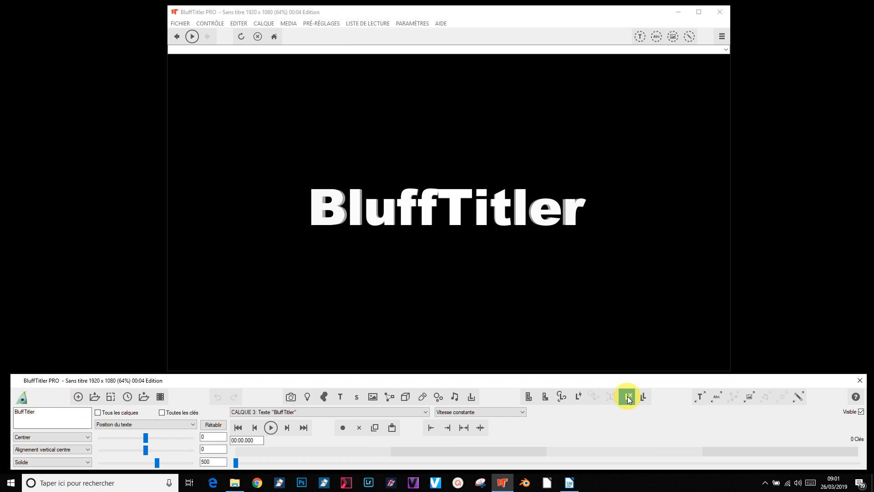
left_click(627, 398)
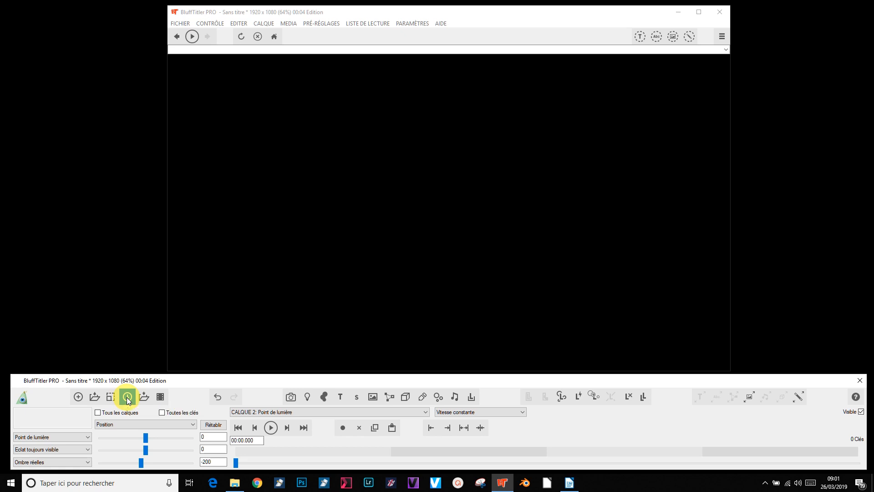
Step: Add a plasma layer as the background using the SummerSky preset
left_click(324, 396)
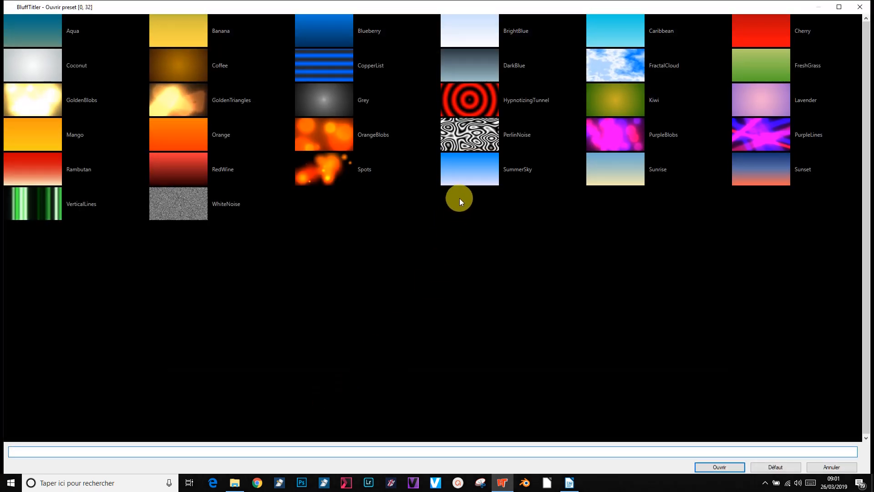
left_click(463, 173)
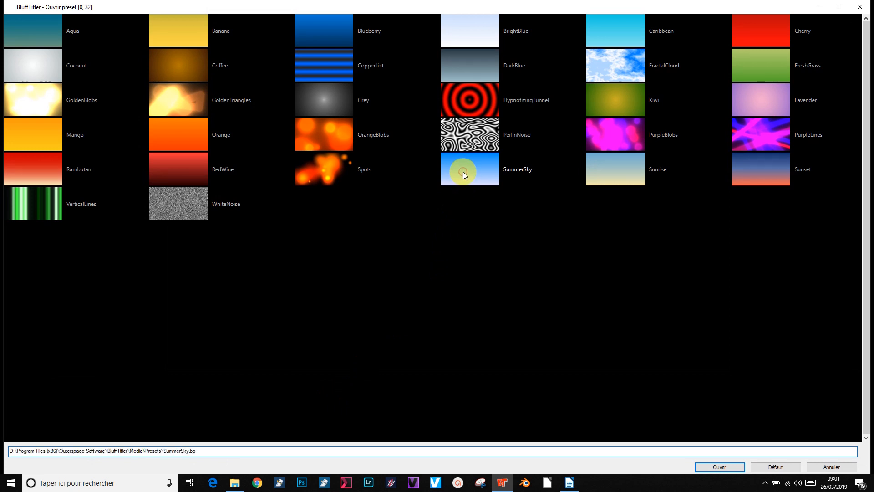
left_click(723, 465)
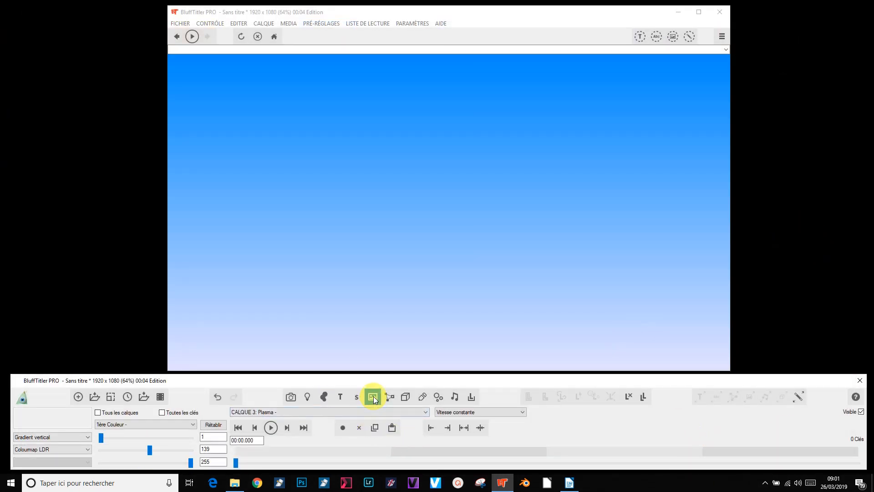
Step: Add a picture layer with the image 20170731_215914-01.jpeg from the Diaporama1 folder
left_click(373, 397)
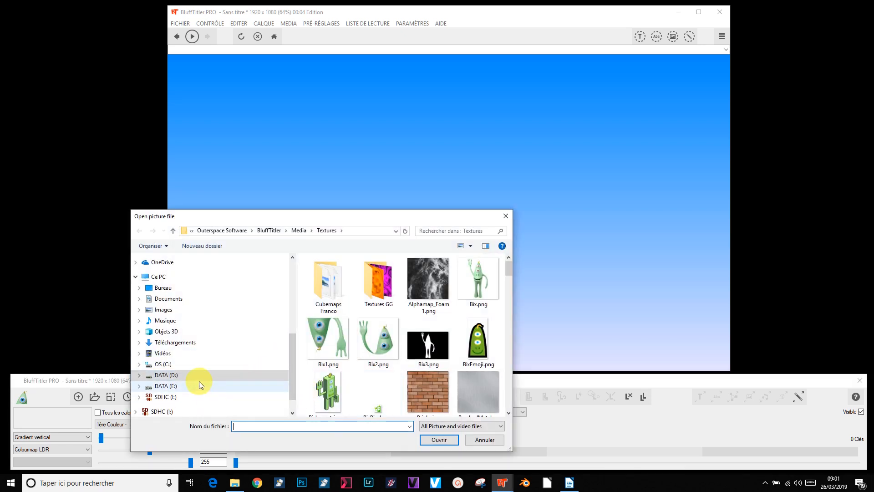
left_click_drag(293, 346, 293, 274)
left_click(200, 367)
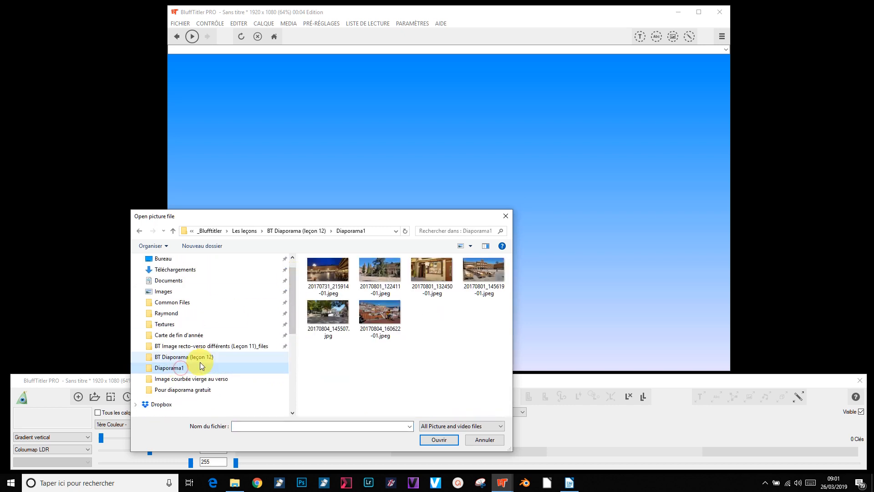
left_click(329, 275)
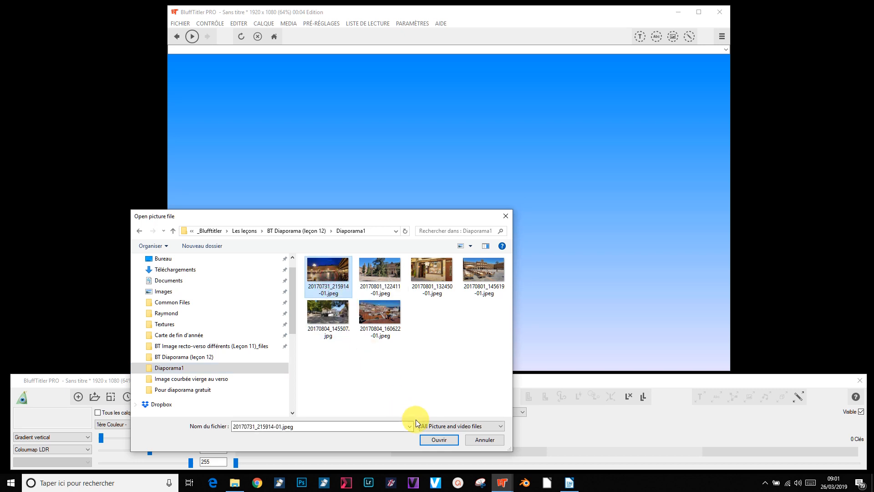
left_click(440, 439)
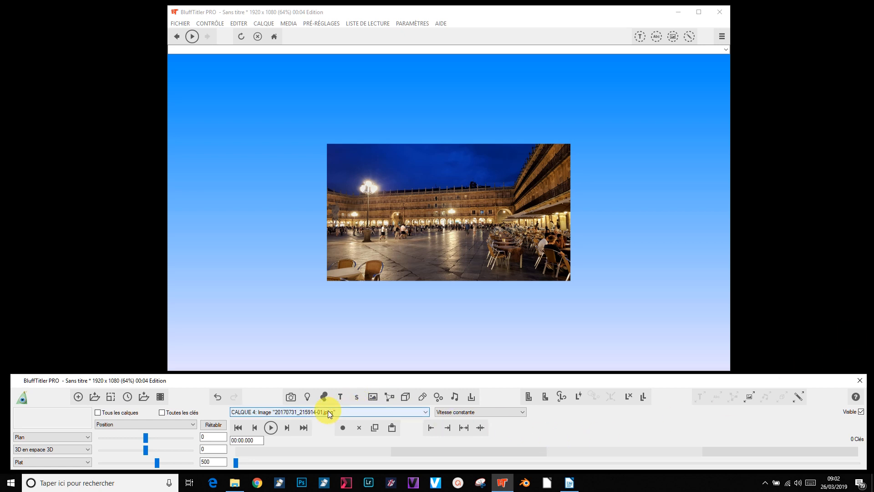
Step: Give the picture layer the Arrondi shape and set its two Rayon values to 0.6 and 1
left_click(45, 436)
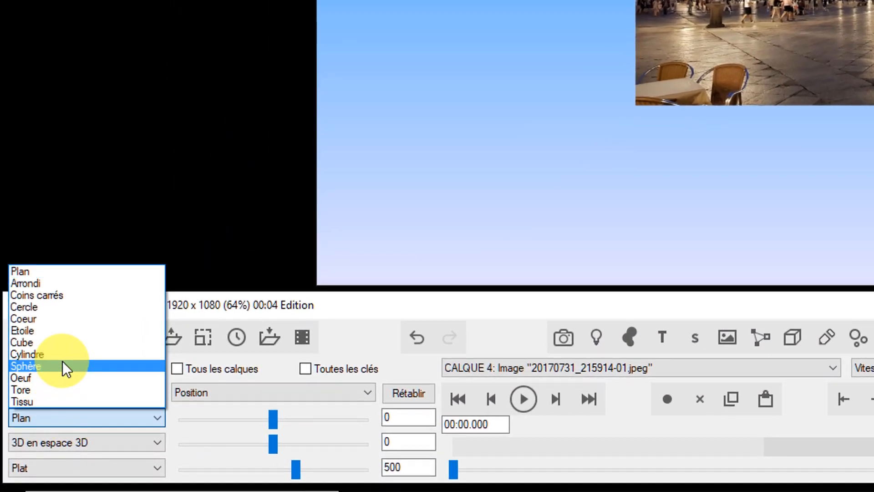
left_click(53, 284)
left_click(218, 389)
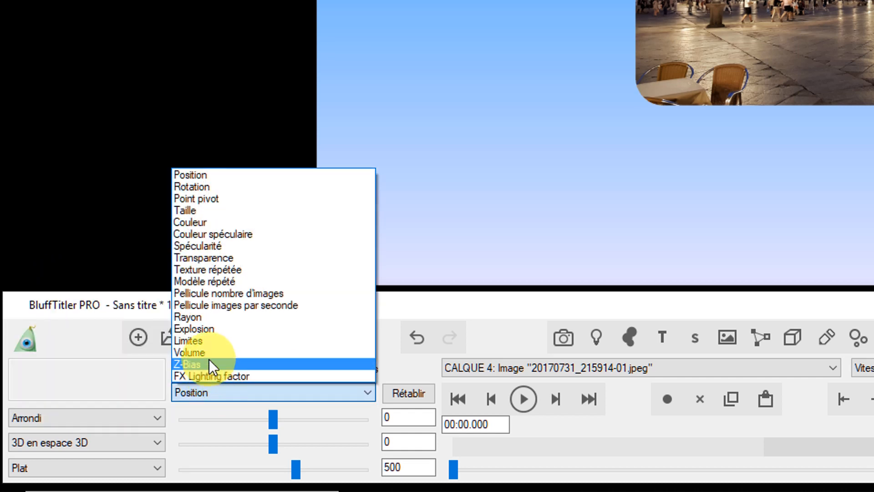
left_click(209, 321)
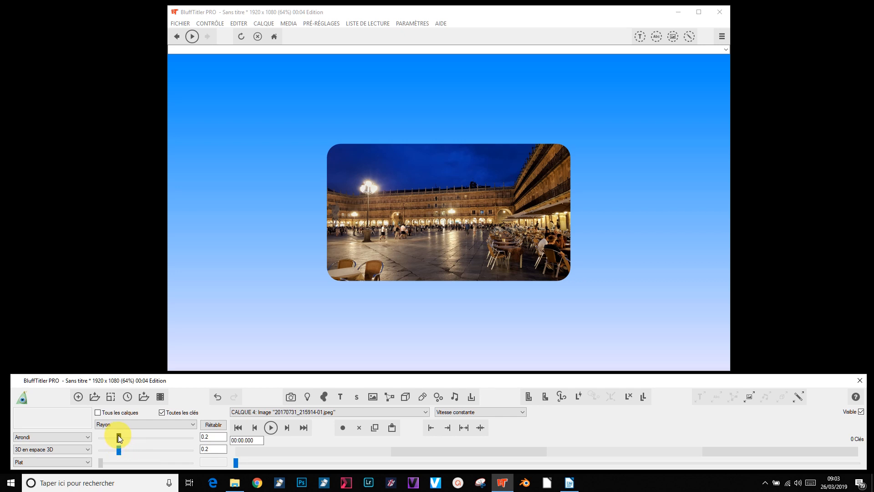
left_click_drag(118, 435, 140, 438)
left_click(128, 449)
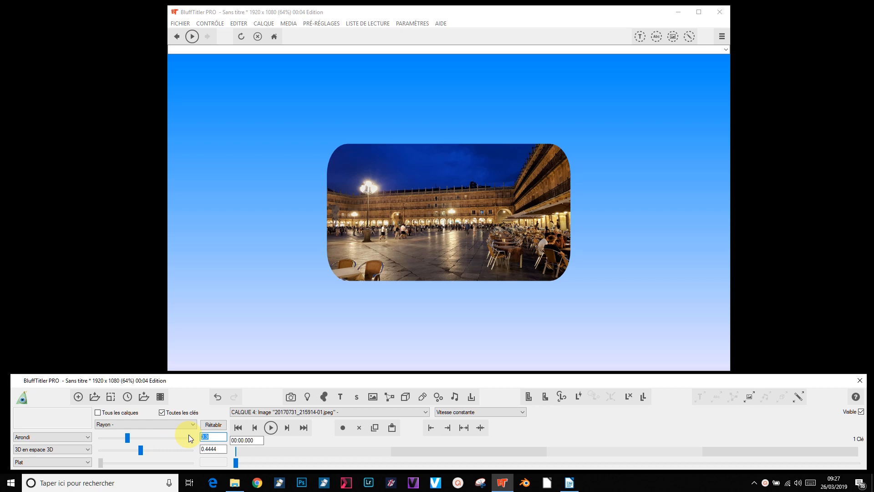
type("0.6")
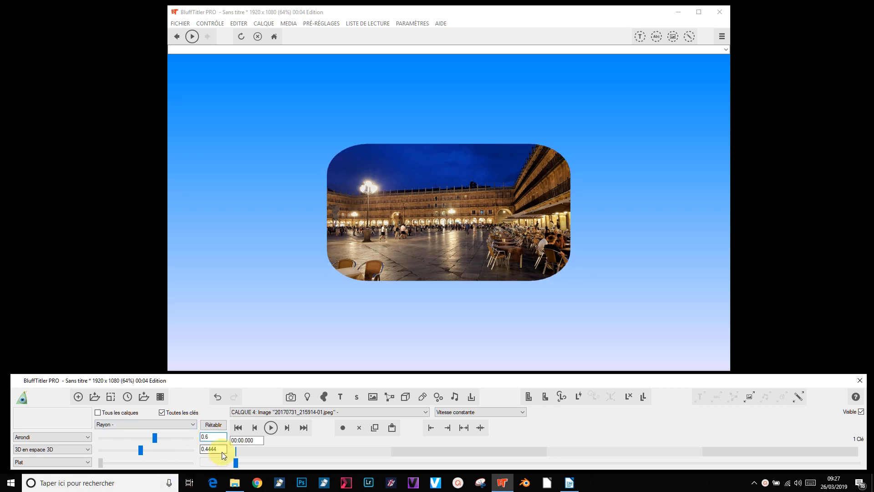
left_click_drag(140, 450, 214, 452)
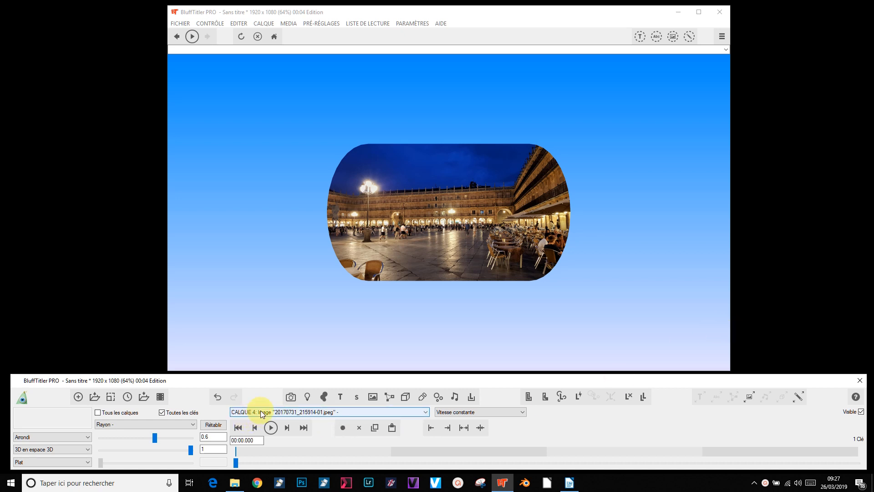
Step: Set the picture's horizontal position to -230 at 1 second and add a key holding that position at 3 seconds
left_click(391, 452)
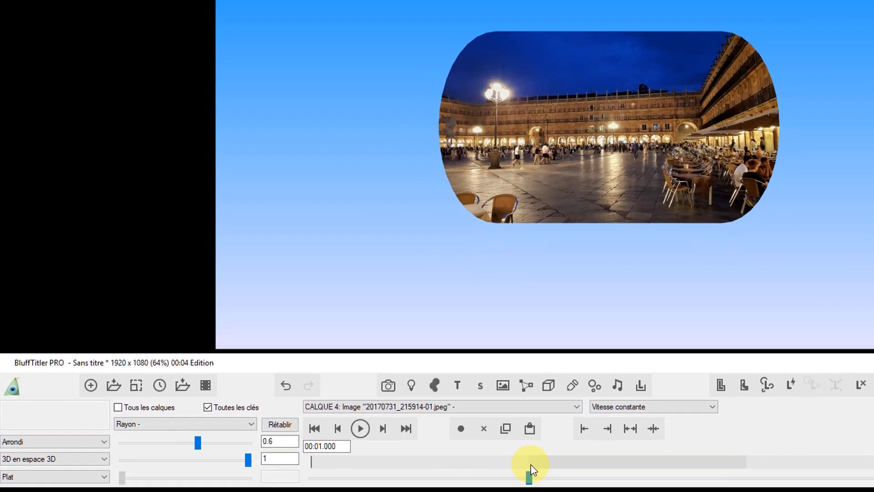
left_click(137, 424)
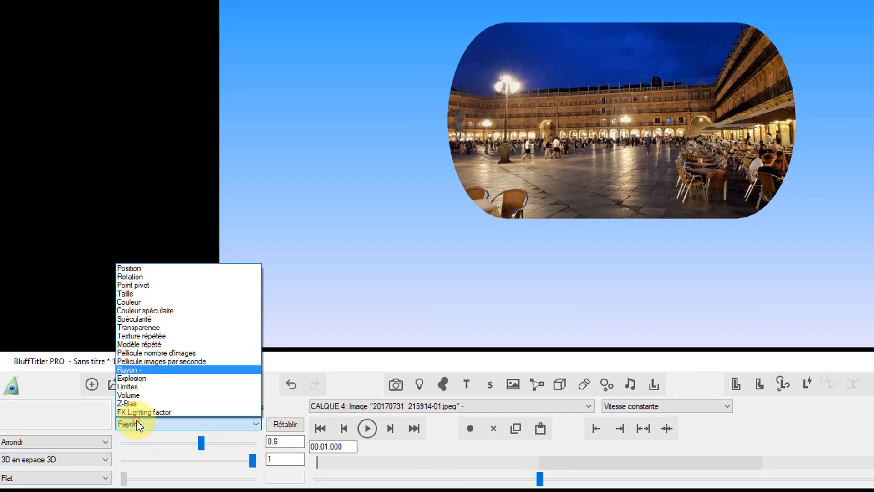
left_click(142, 268)
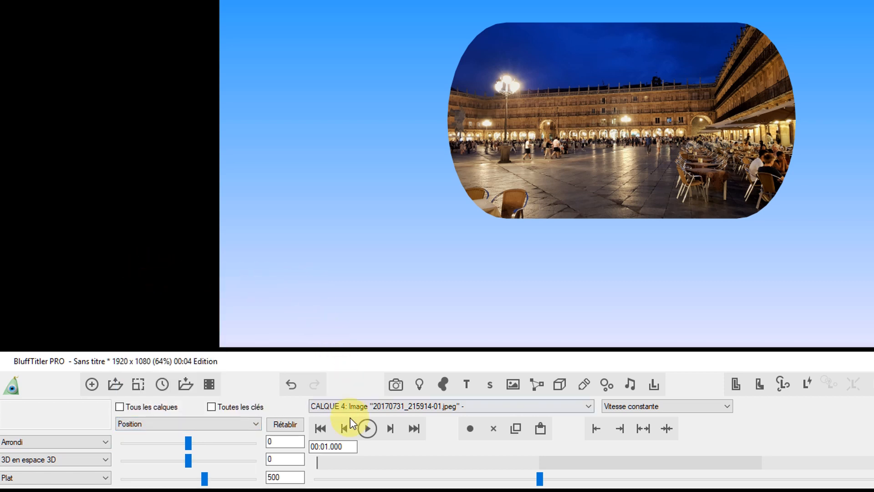
left_click(288, 441)
type("-230")
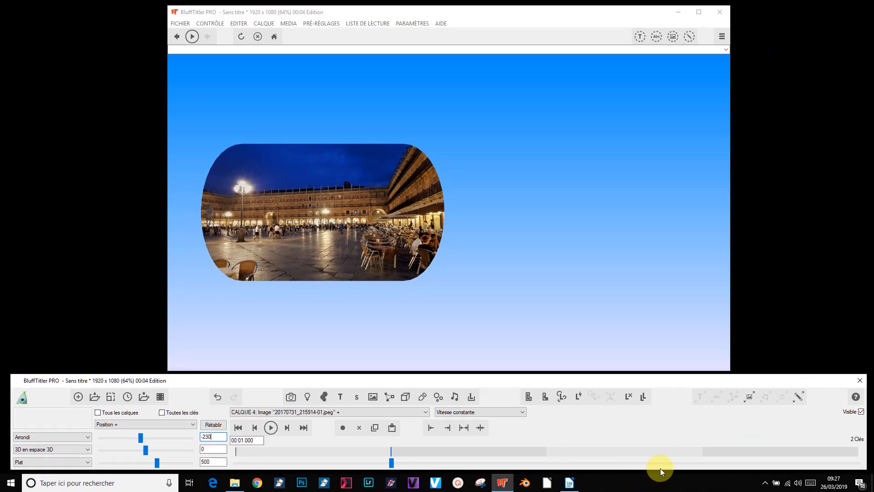
left_click(703, 451)
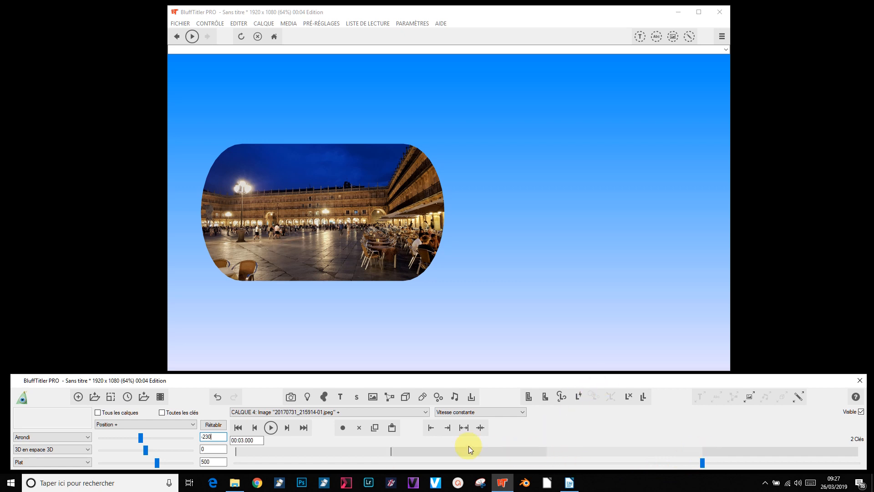
left_click(343, 429)
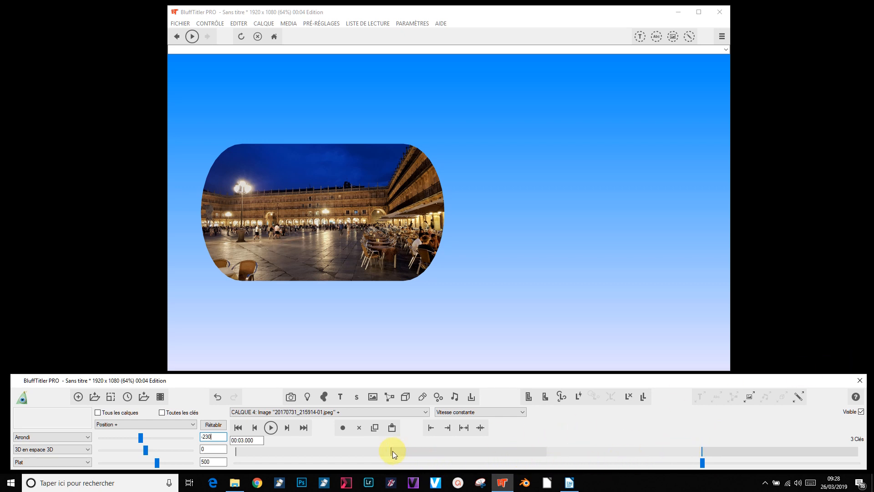
Step: At the 4-second end, move the picture off-screen beyond the lower-left corner of the scene, to about -768 horizontally and -364 vertically
left_click(305, 430)
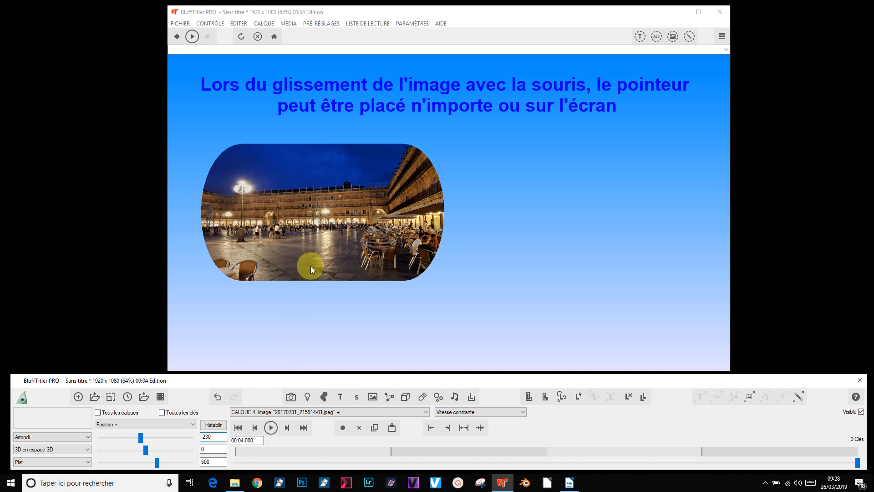
left_click_drag(355, 228, 291, 324)
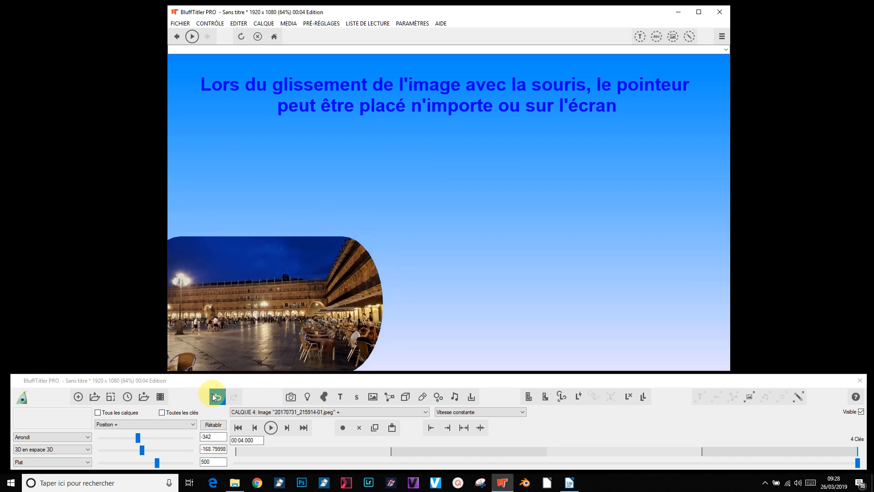
left_click_drag(138, 438, 130, 438)
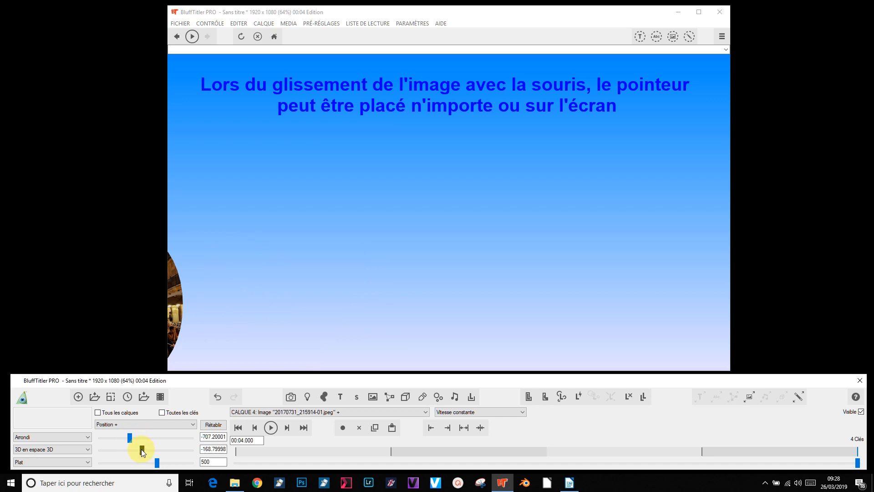
left_click_drag(141, 449, 128, 439)
left_click(857, 463)
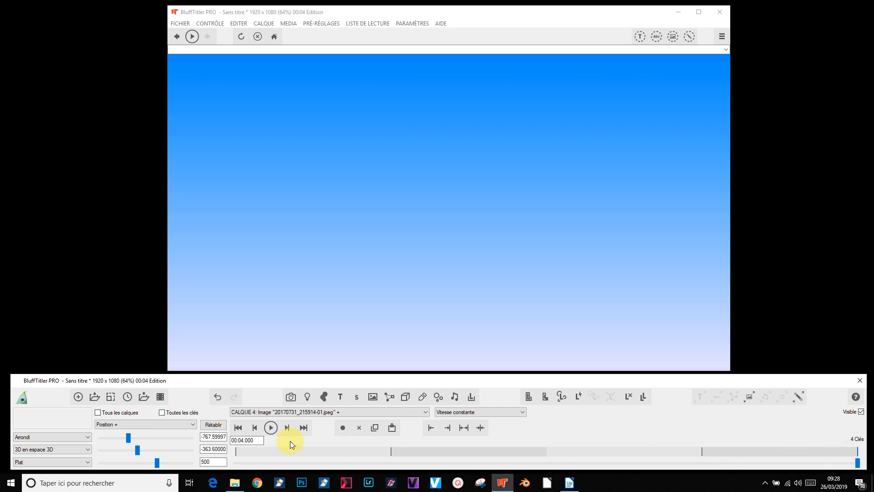
Step: At the start of the show, move the picture off-screen beyond the scene's upper-left corner, to about -788 horizontally and 303 vertically
left_click(238, 428)
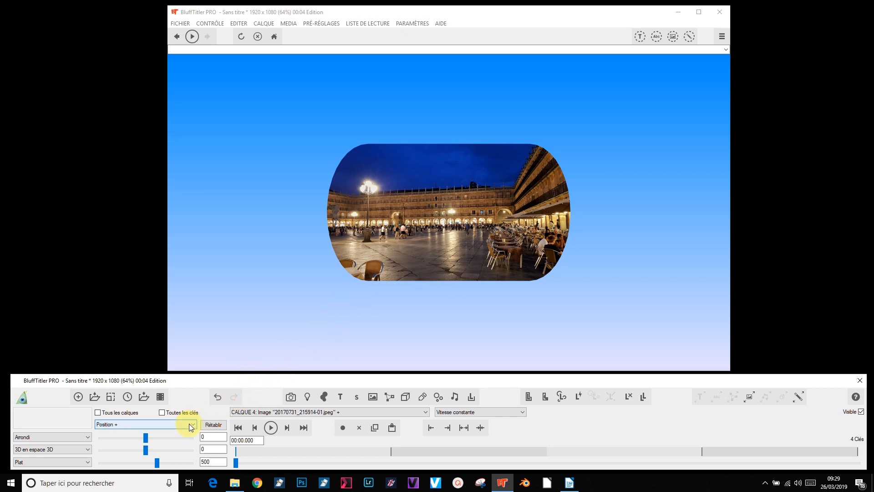
left_click_drag(441, 226, 161, 105)
left_click_drag(224, 108, 189, 101)
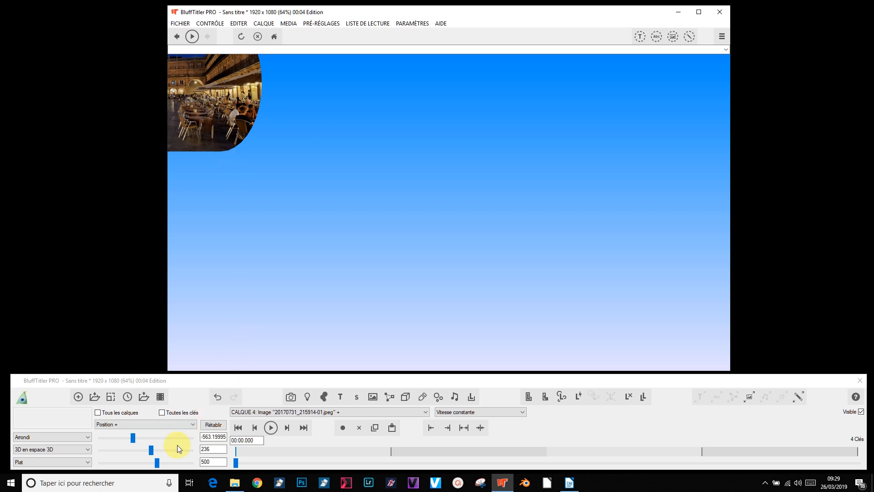
left_click_drag(152, 451, 125, 435)
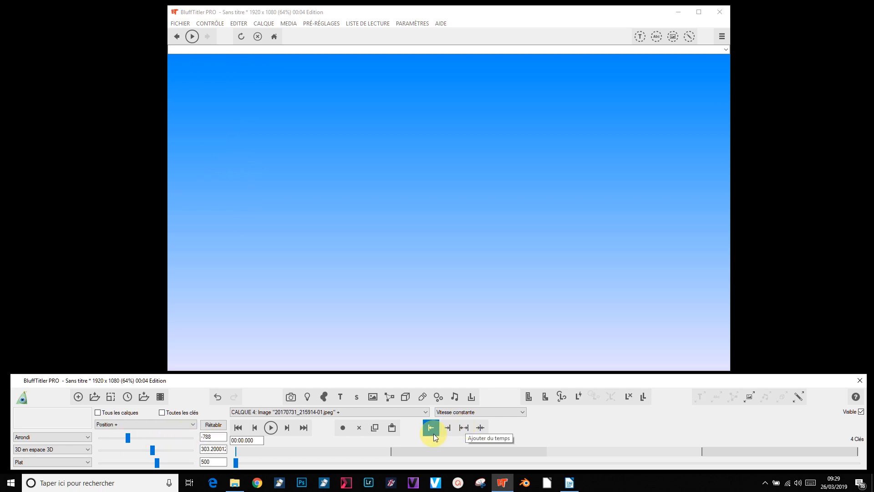
Step: At the start of the show, set the picture's first two rotation values to 360 and -360, and play the animation
left_click(126, 423)
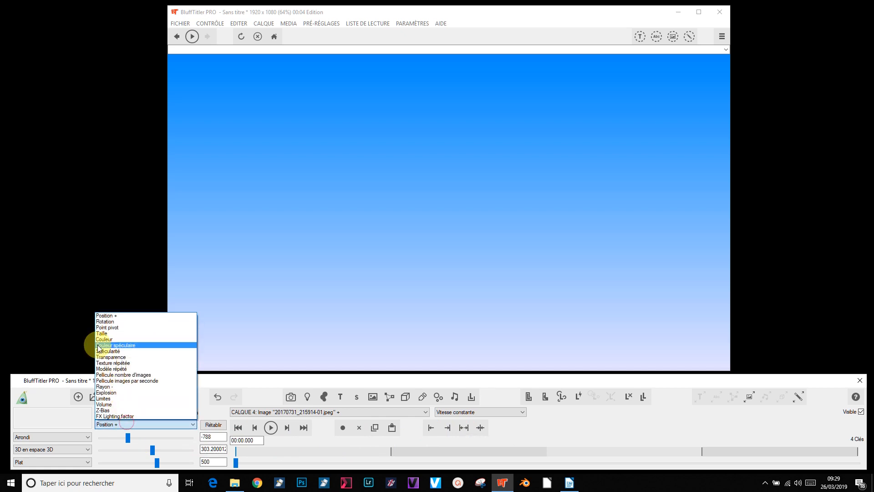
left_click(110, 322)
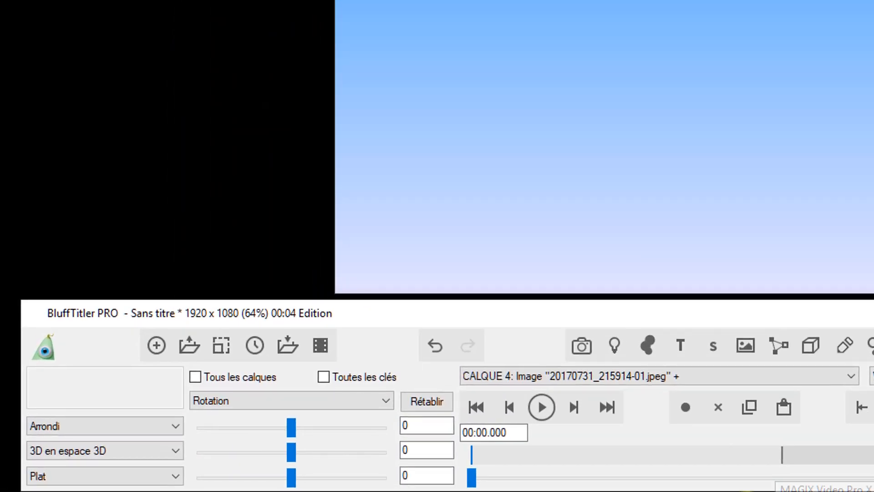
double_click(420, 426)
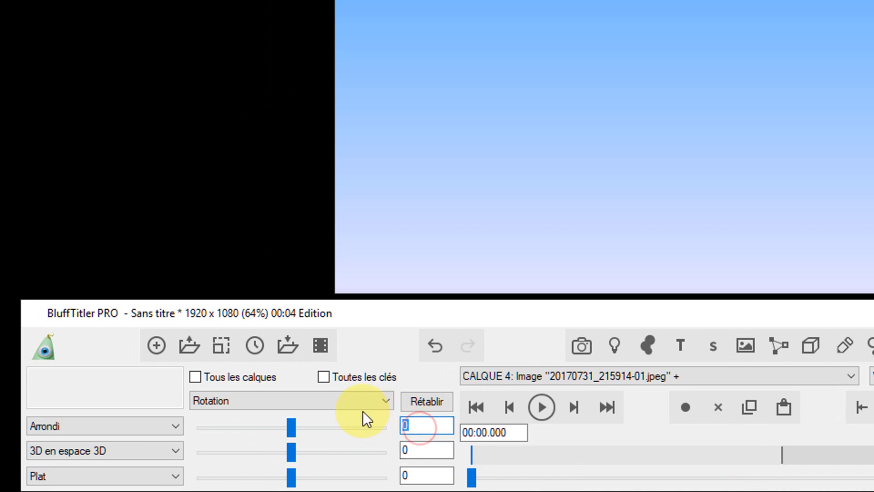
type("360")
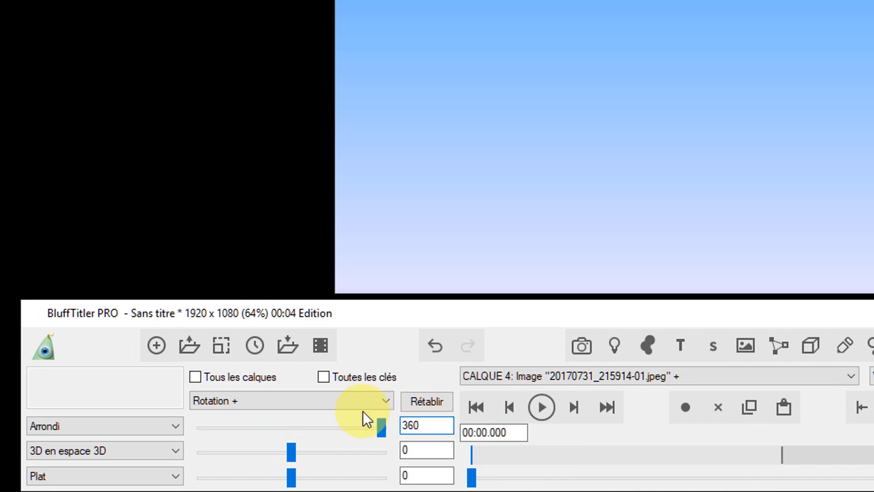
left_click(425, 449)
double_click(426, 447)
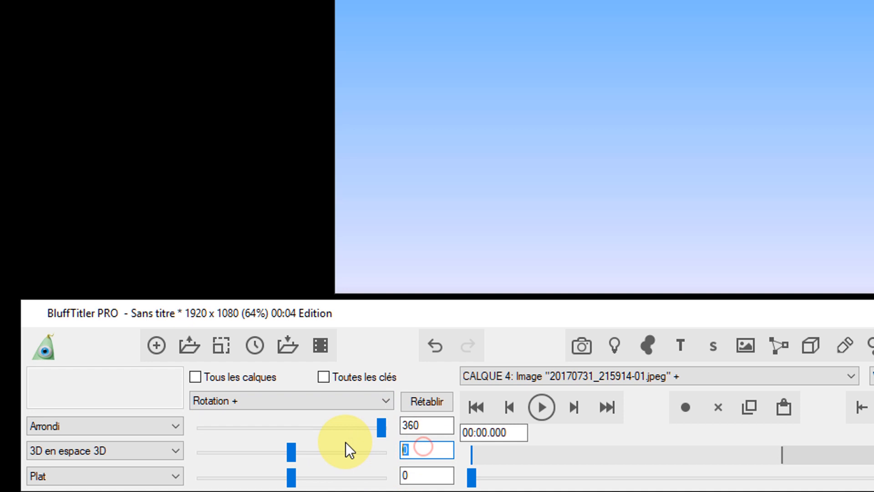
type("-360")
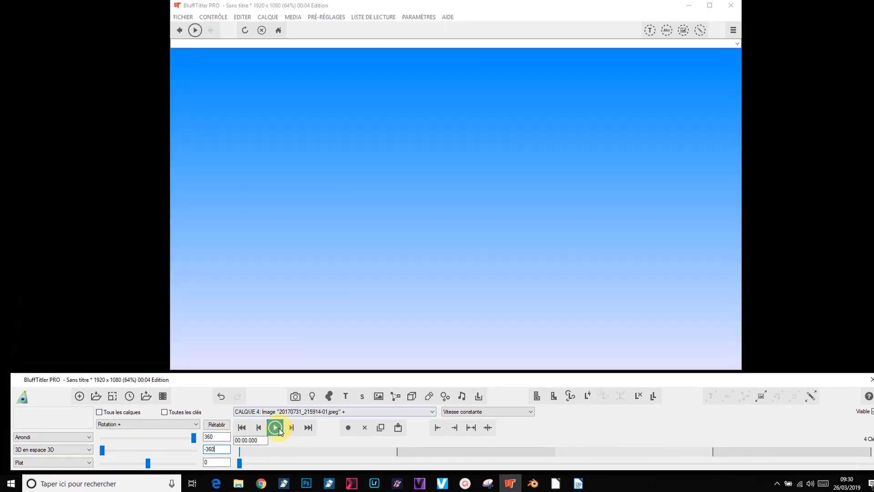
left_click(278, 430)
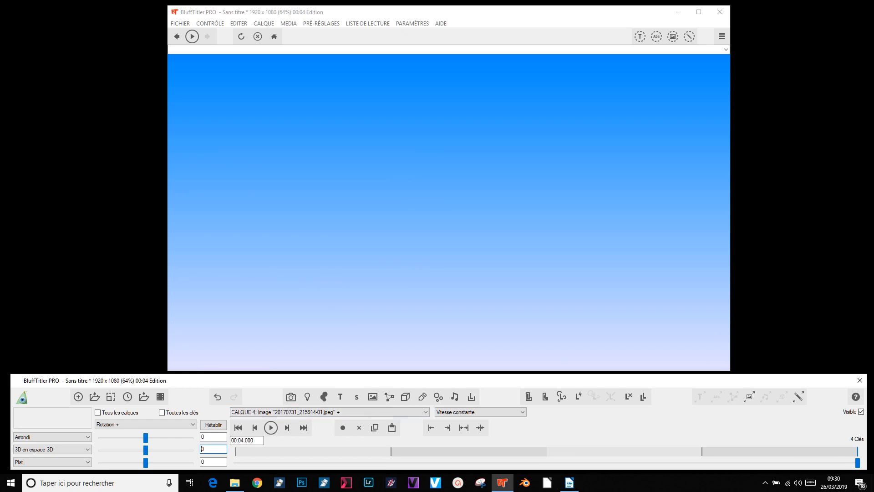
Step: Add a second picture layer using 20170801_120642-01.jpeg from the Diaporama2 folder
key("alt+Tab")
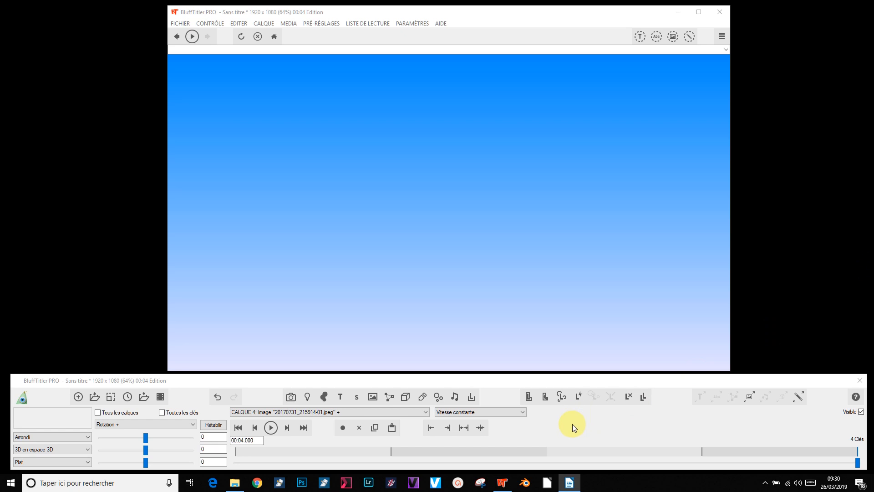
left_click(373, 396)
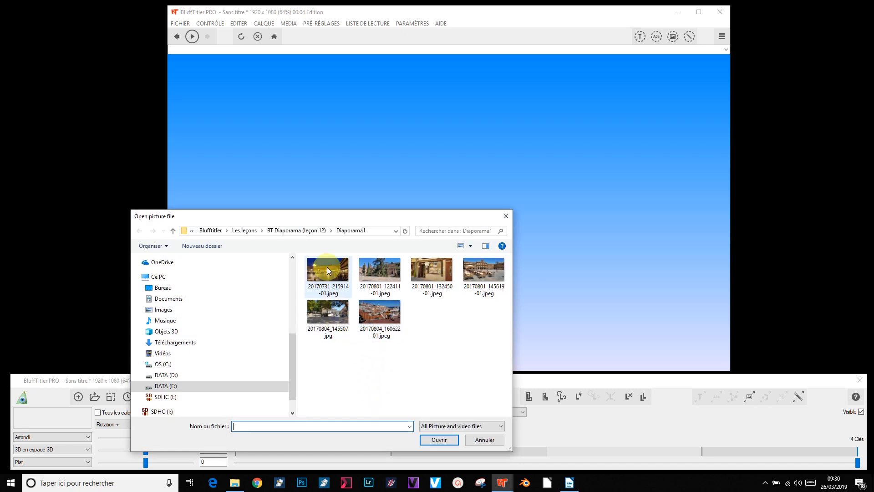
left_click(296, 232)
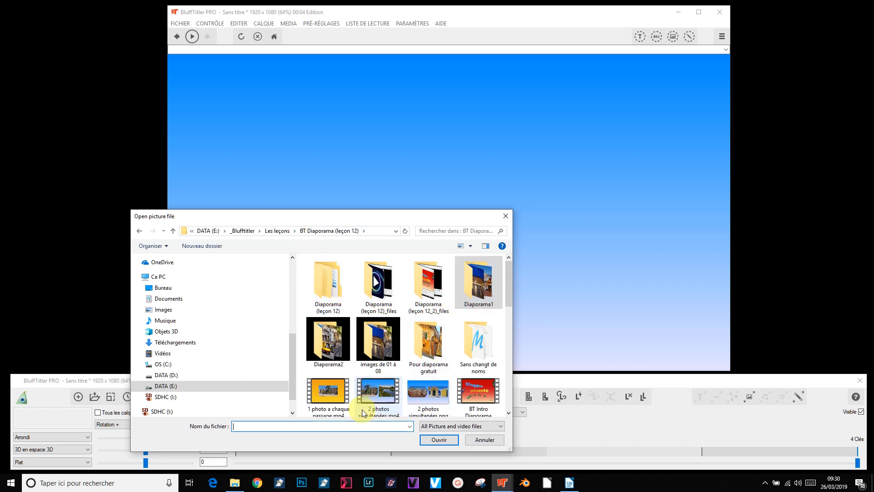
left_click(339, 350)
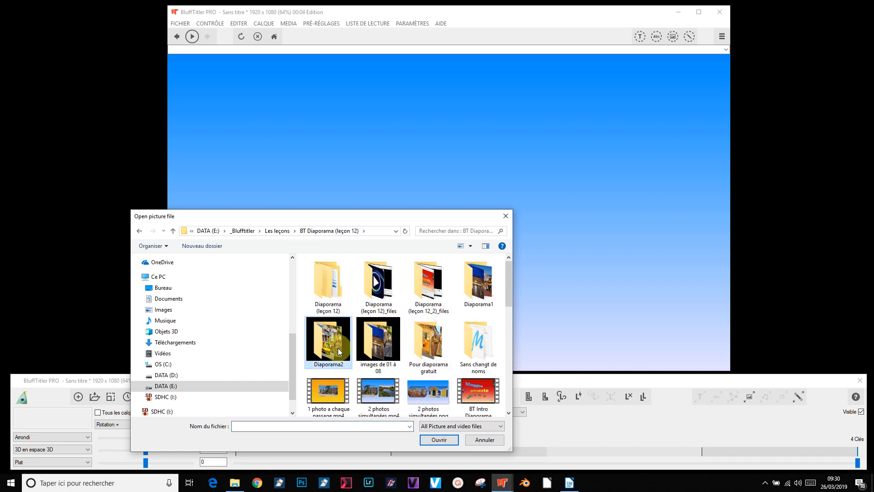
left_click(438, 439)
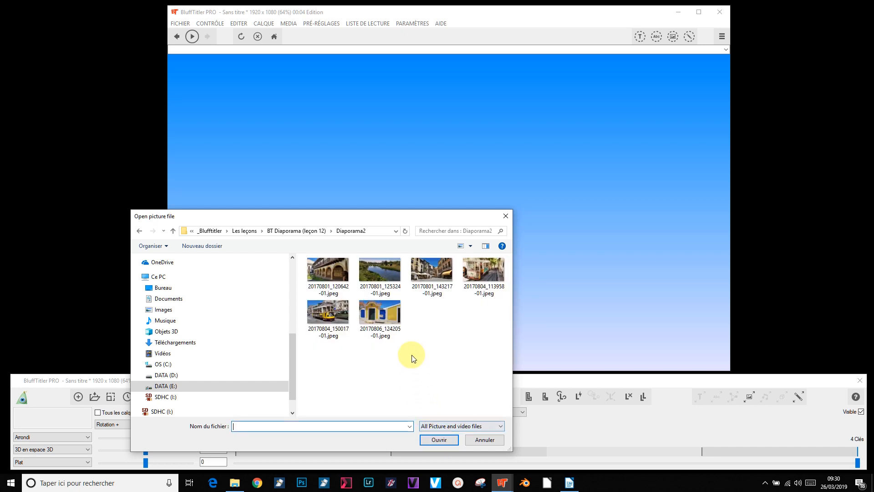
left_click(334, 270)
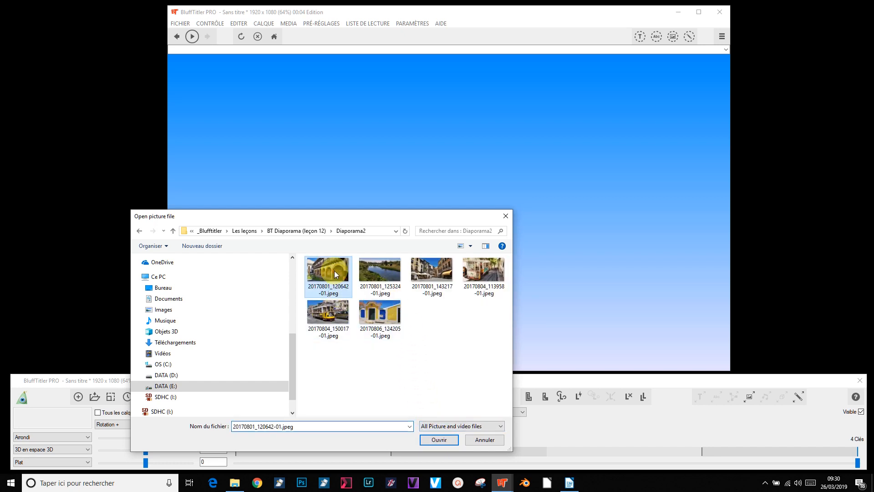
left_click(433, 440)
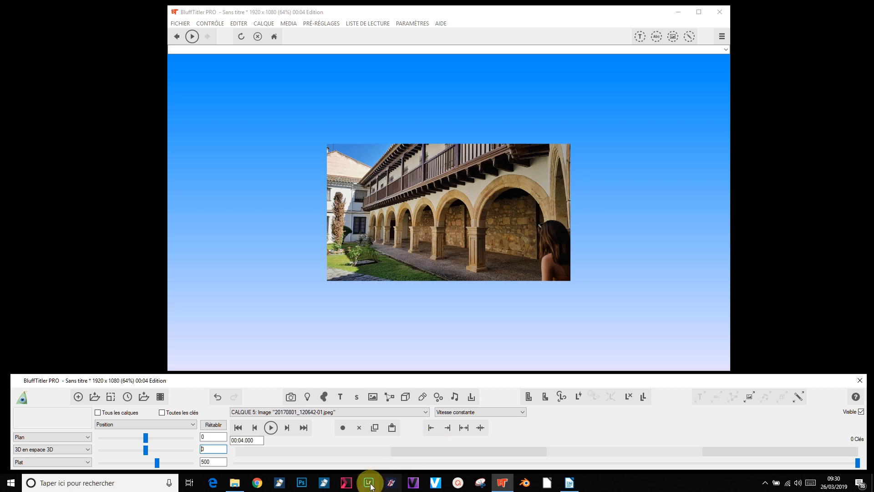
Step: Set the new picture's horizontal position to 230 at 1 second and add a key holding that position at 3 seconds
left_click(391, 451)
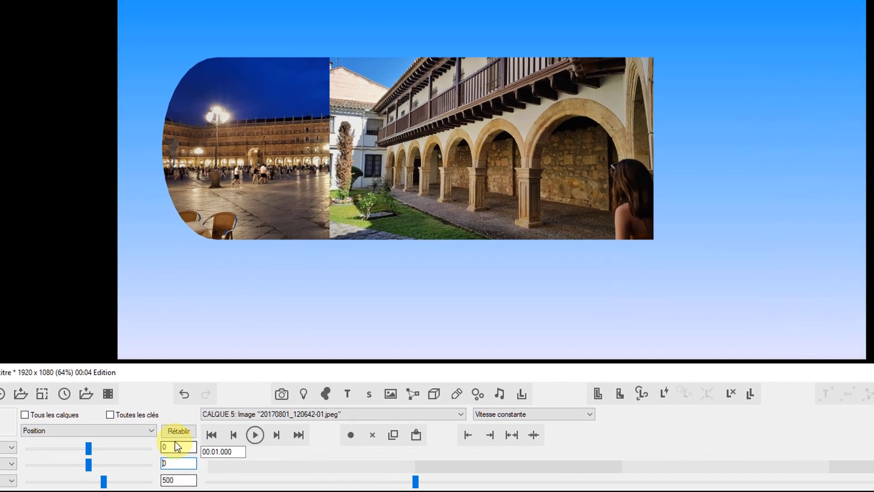
double_click(174, 445)
type("230")
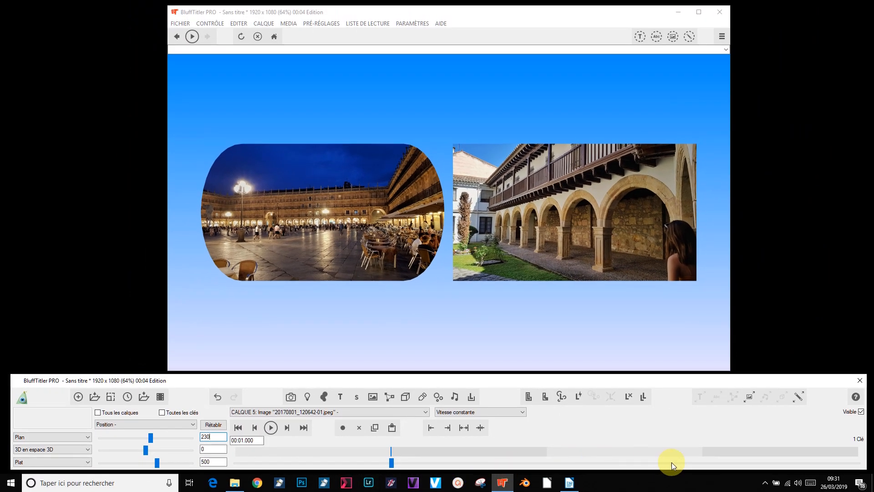
left_click(703, 452)
left_click(343, 428)
Step: Apply the JigsawPuzzle effect from the Effects Filters folder to the second picture layer
left_click(303, 413)
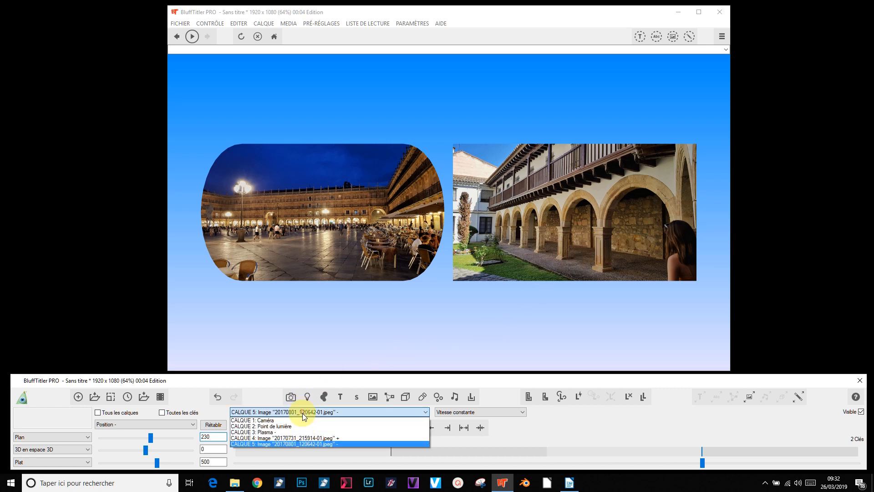
left_click(310, 443)
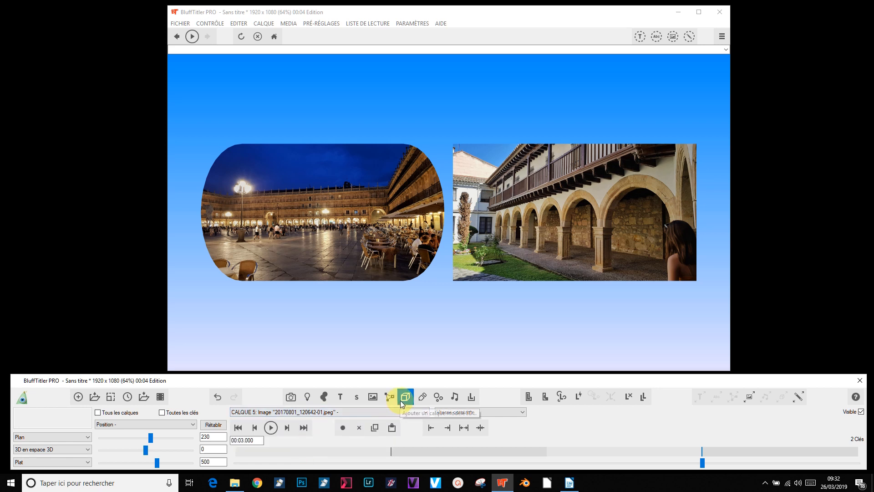
left_click(744, 398)
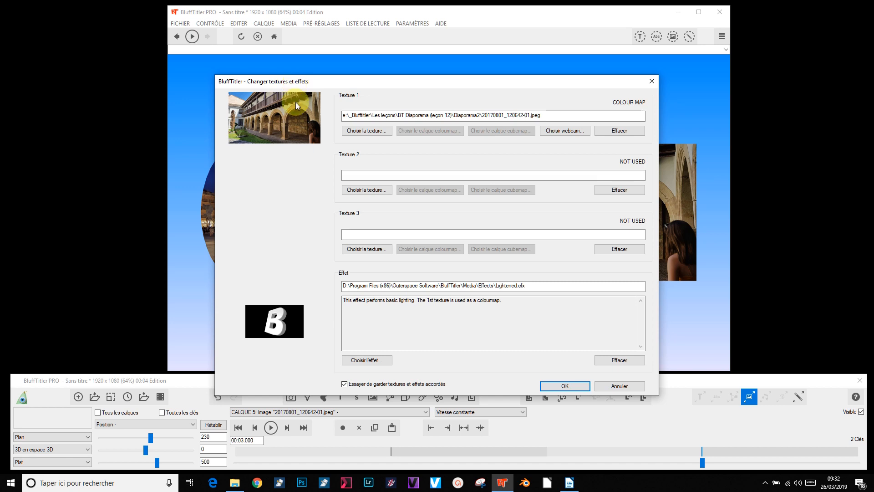
left_click(344, 384)
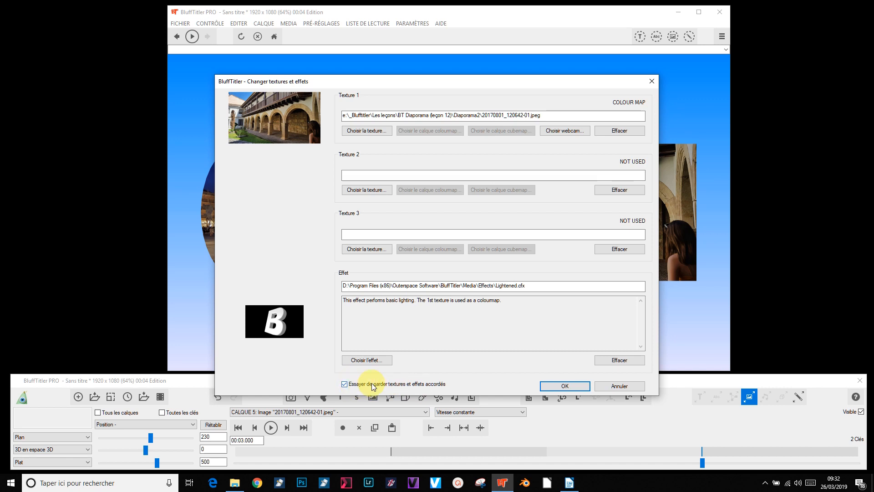
left_click(360, 360)
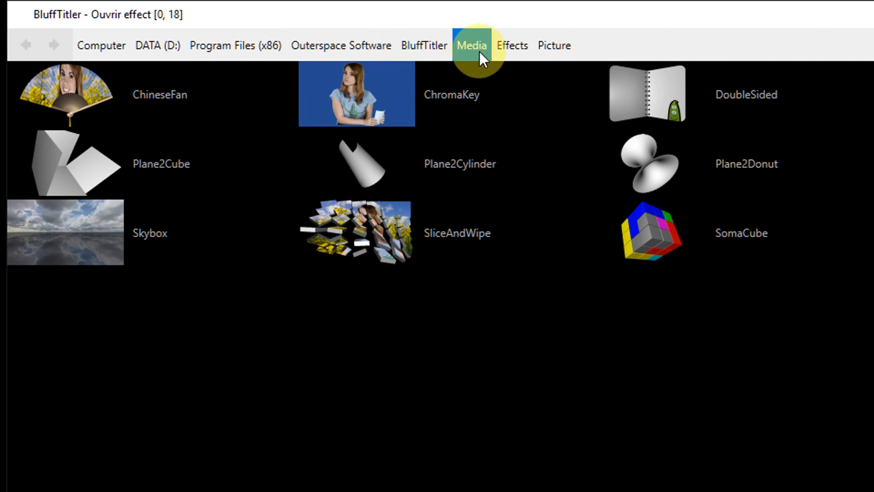
left_click(528, 48)
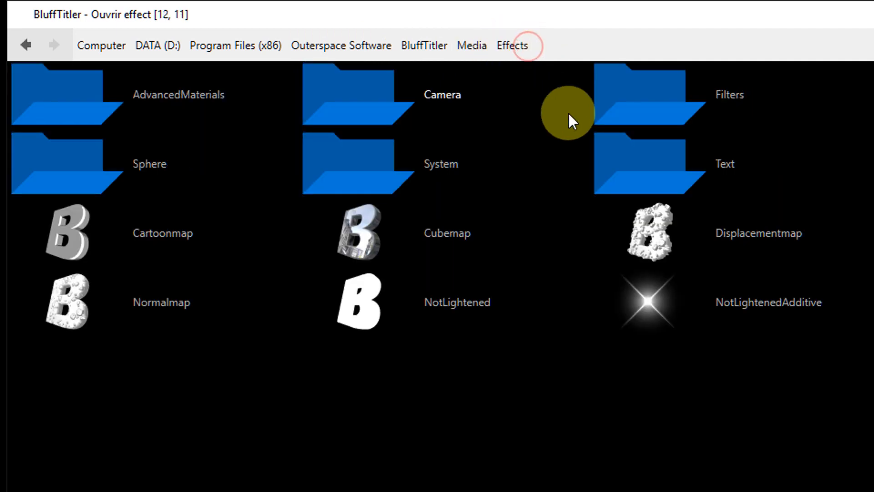
left_click(652, 107)
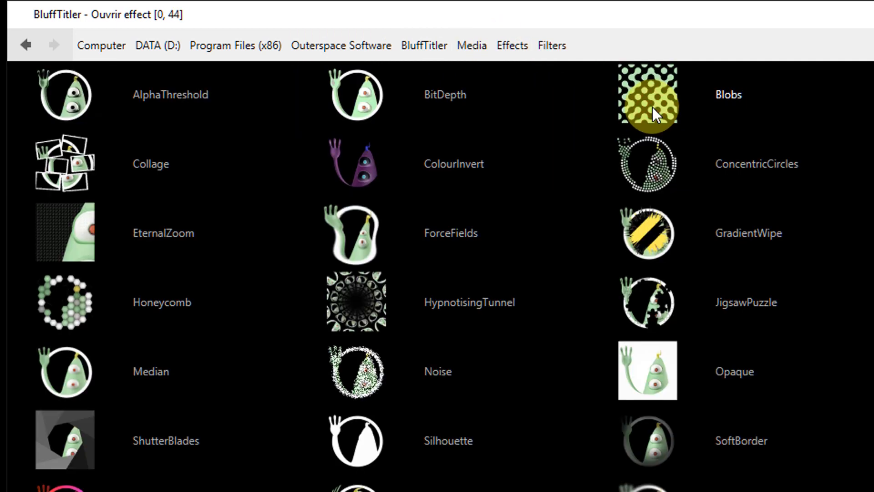
left_click(670, 304)
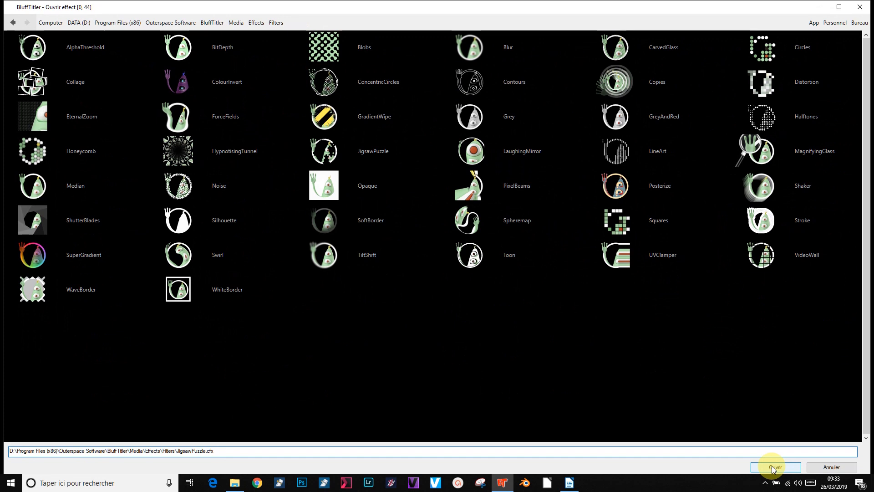
left_click(774, 467)
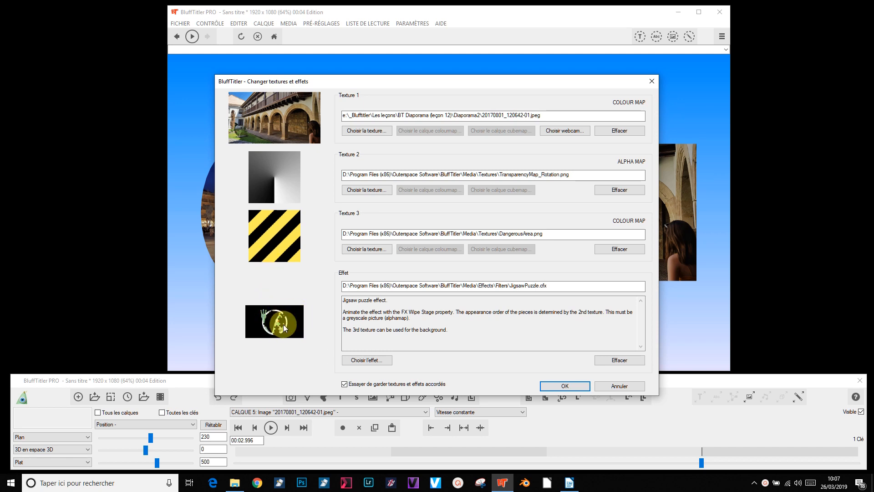
left_click(559, 387)
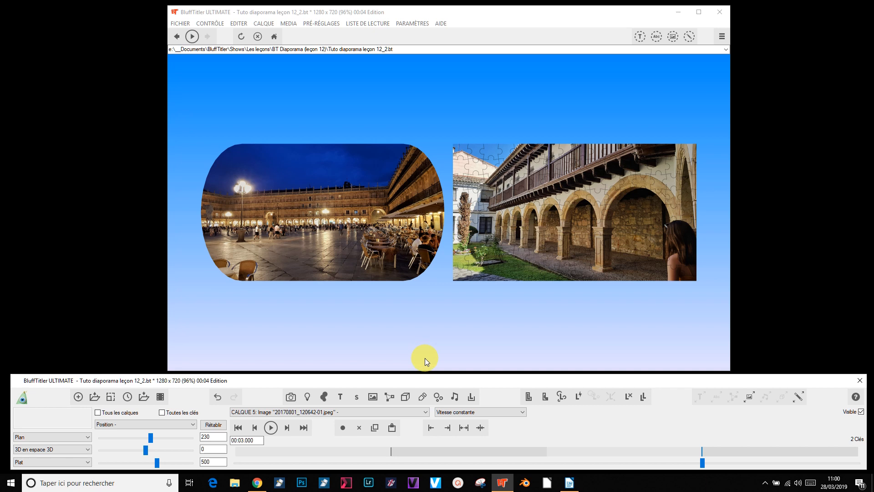
Step: At the start of the show, set the second picture layer's FX Wipe stage to 0
left_click(422, 412)
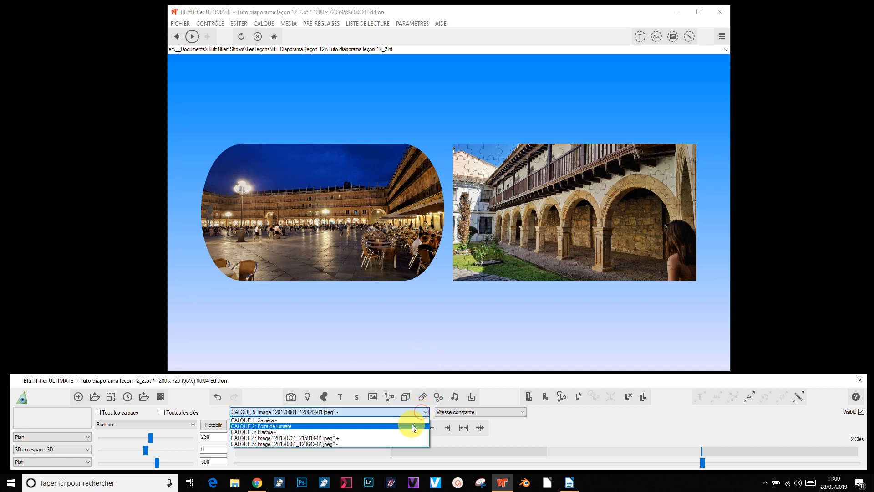
left_click(395, 444)
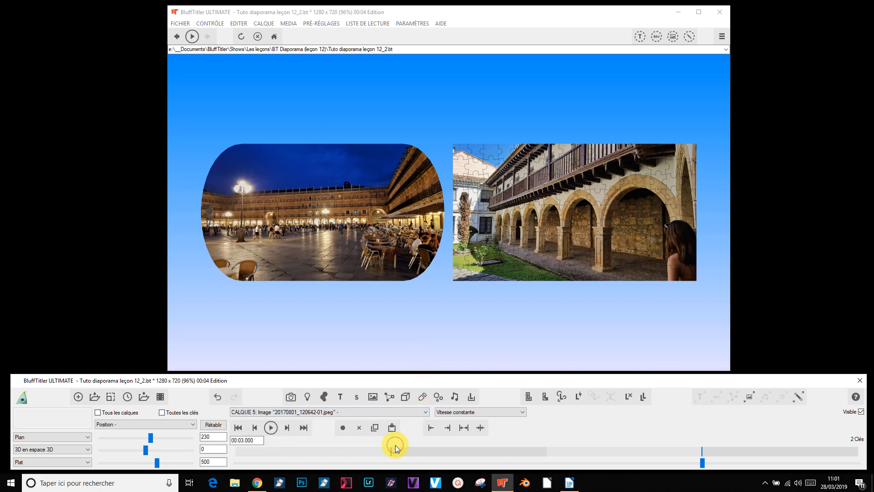
left_click(109, 425)
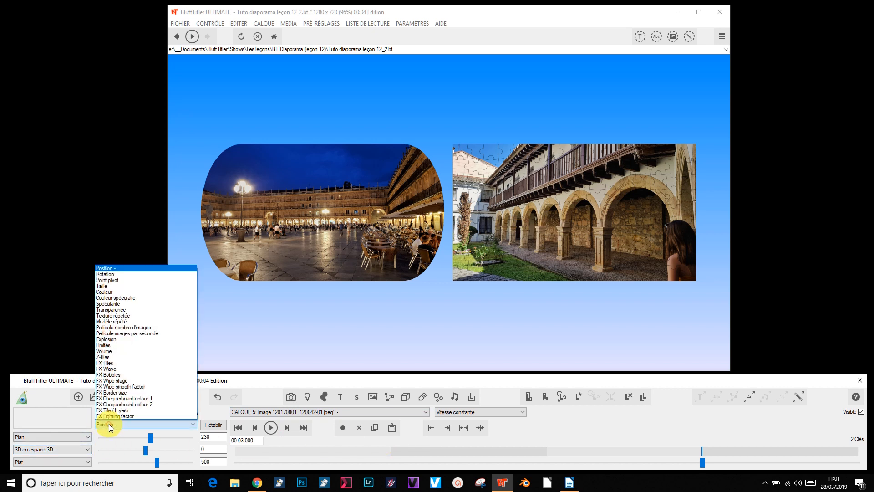
left_click(125, 380)
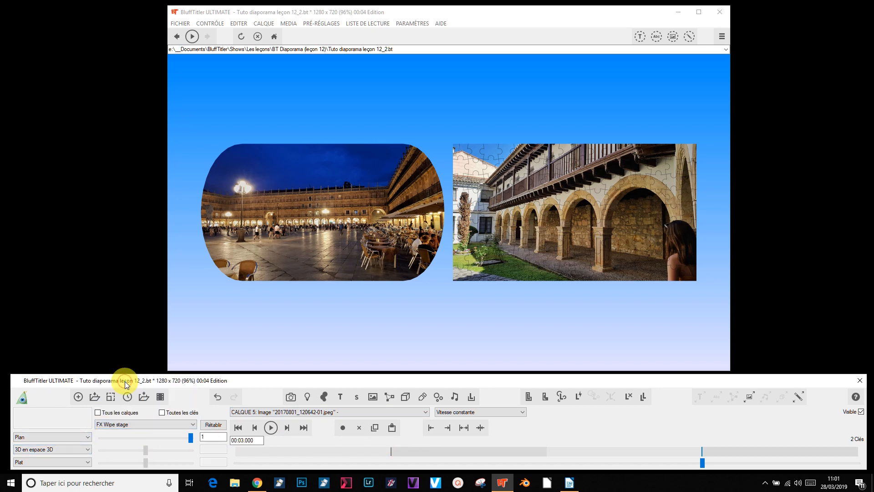
left_click(237, 428)
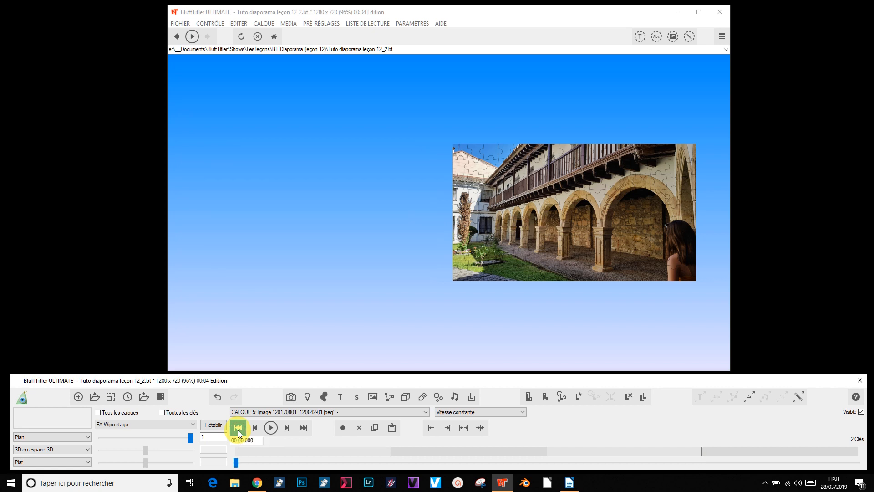
left_click(125, 426)
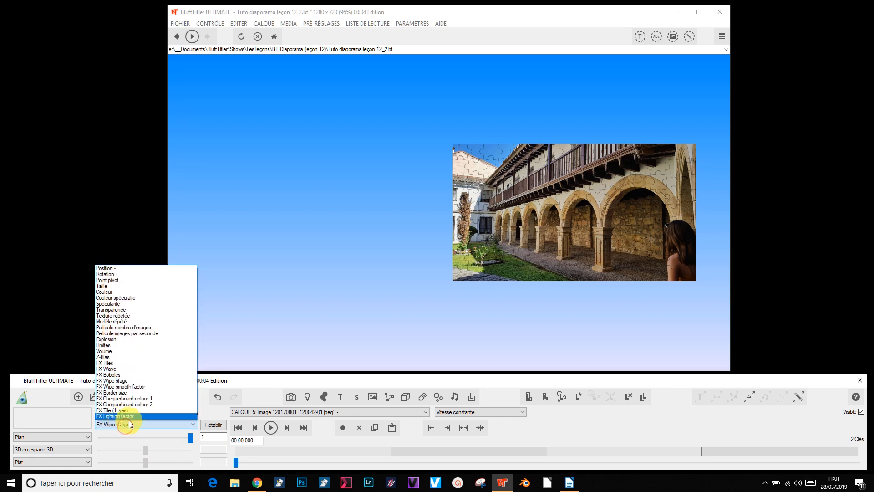
left_click(129, 381)
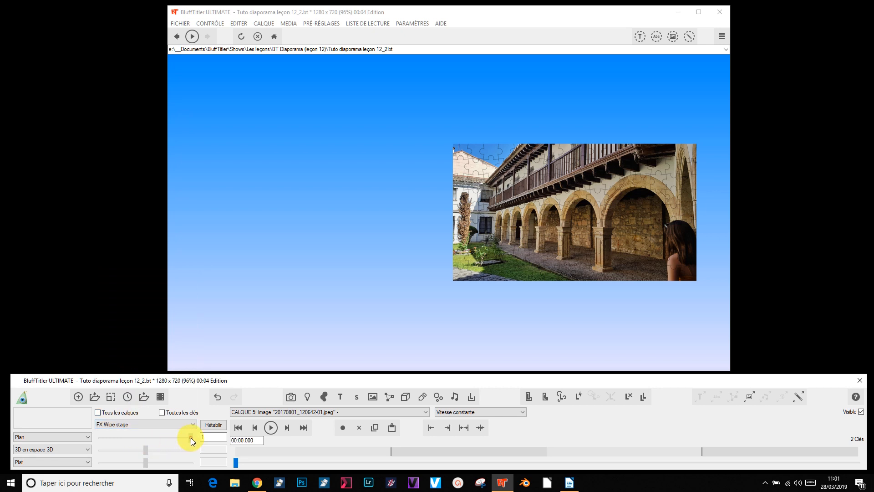
left_click_drag(190, 438, 146, 438)
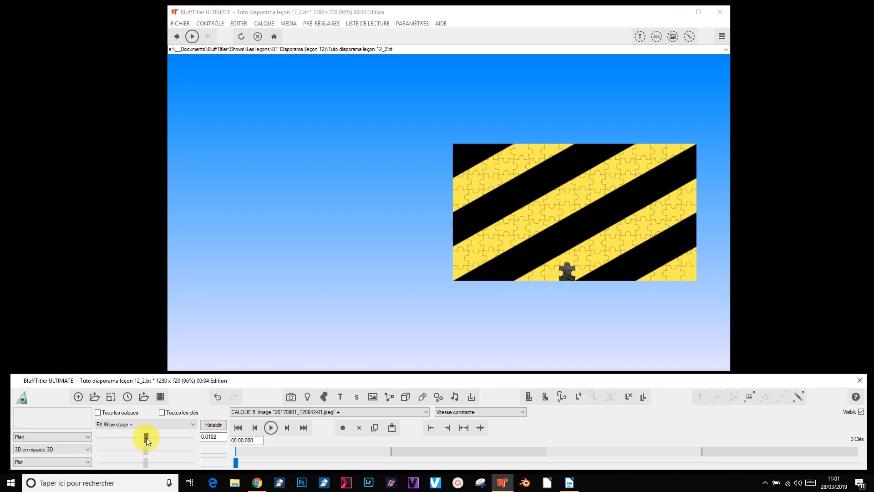
double_click(216, 436)
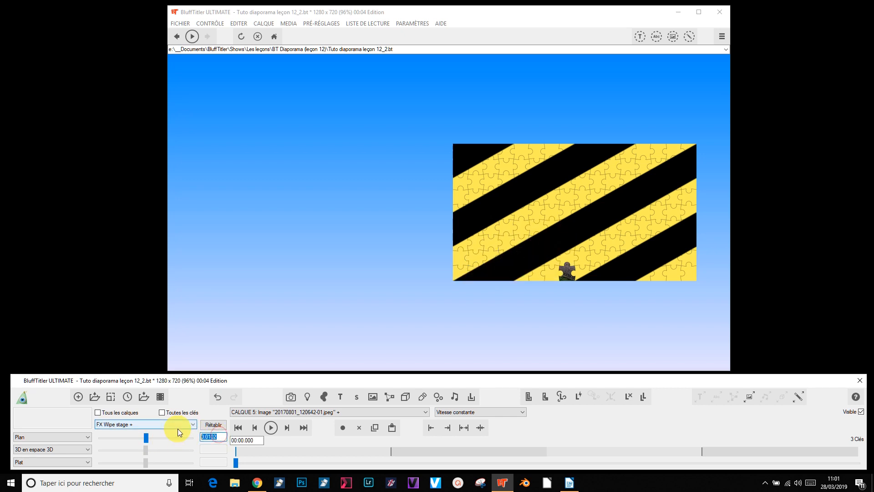
type("0")
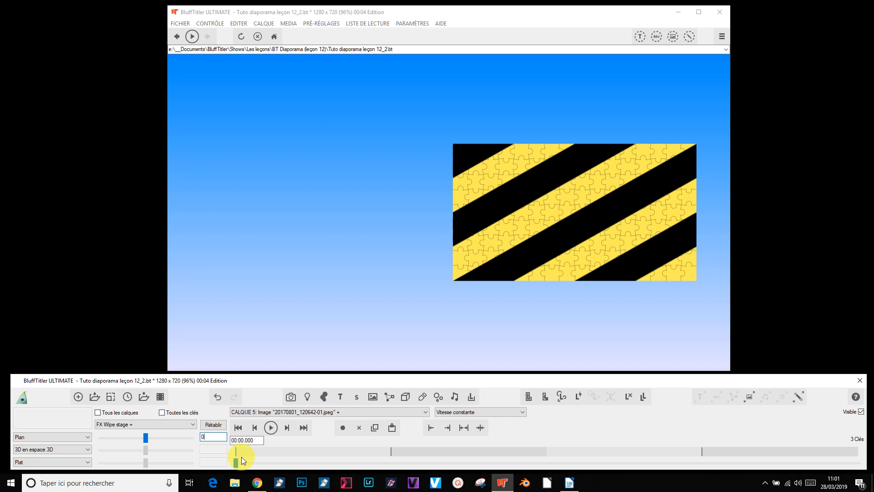
Step: Check the FX Wipe stage at the 1-second key and play the animation from the start
left_click(286, 428)
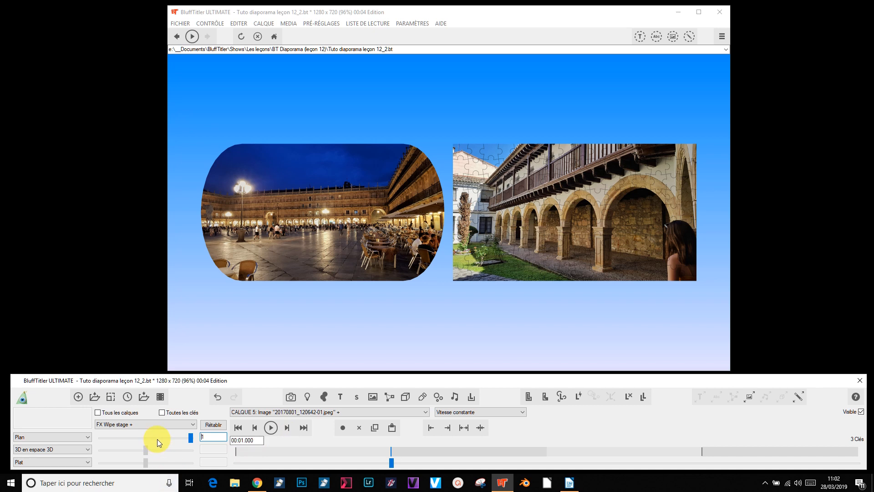
left_click(238, 430)
left_click(267, 428)
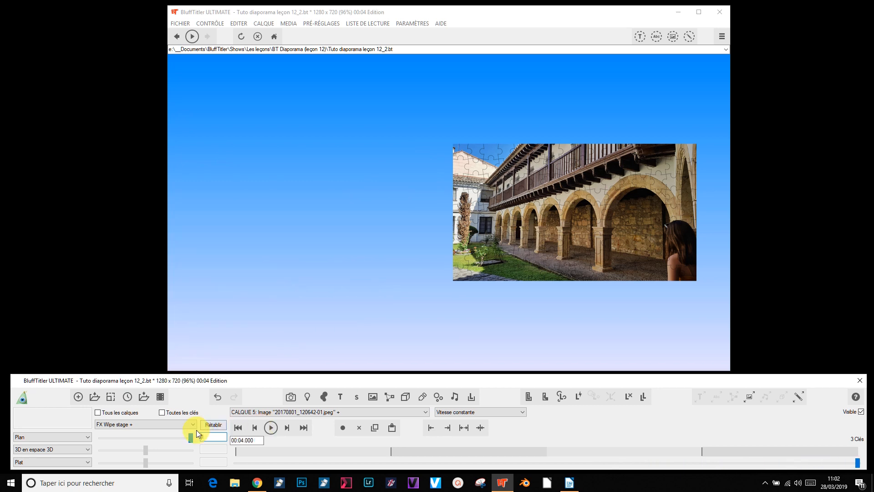
left_click(270, 428)
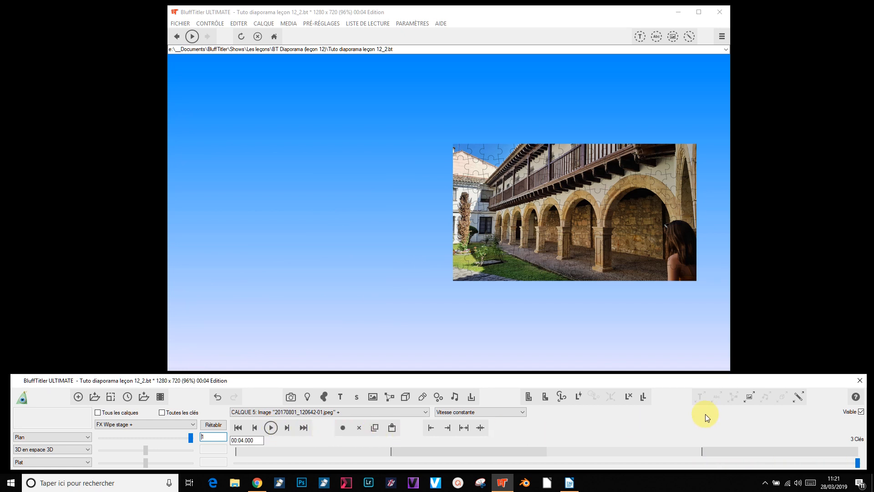
Step: Remove the DangerousArea.png image from Texture 3 of the jigsaw picture
left_click(749, 397)
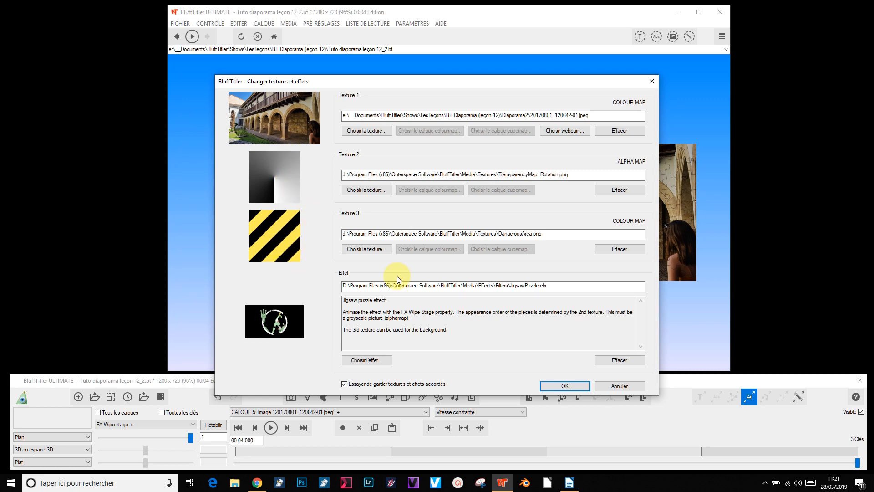
left_click(617, 250)
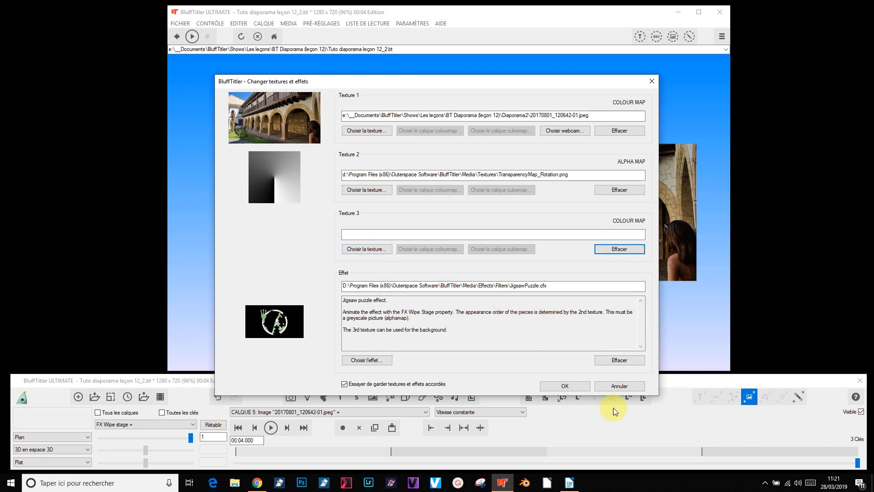
left_click(569, 386)
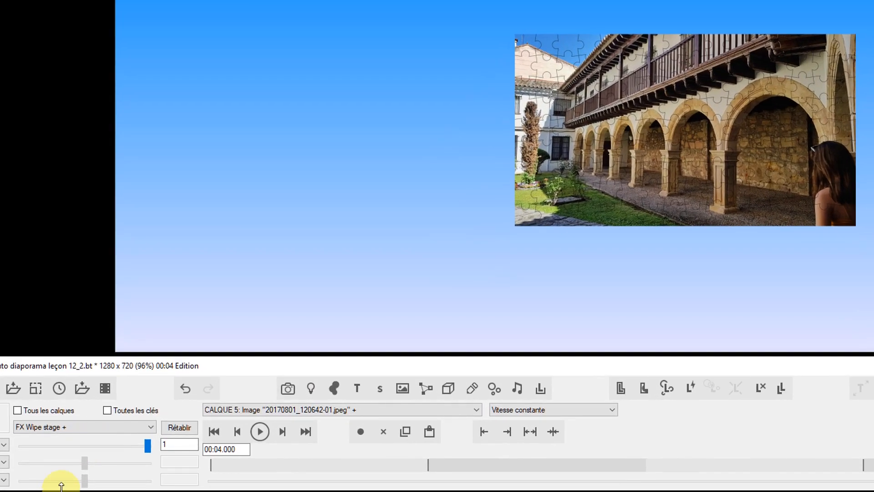
Step: Try an FX Tiles value of 20 on the jigsaw picture, and restore the default
left_click(53, 428)
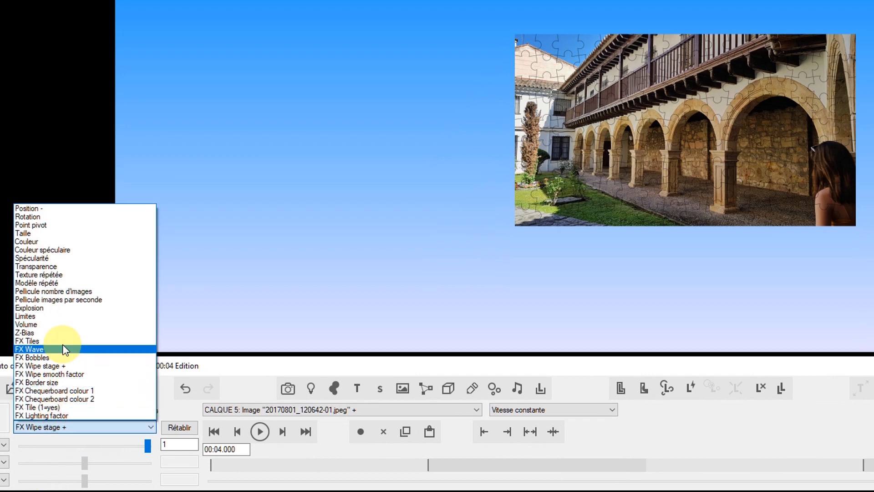
left_click(63, 341)
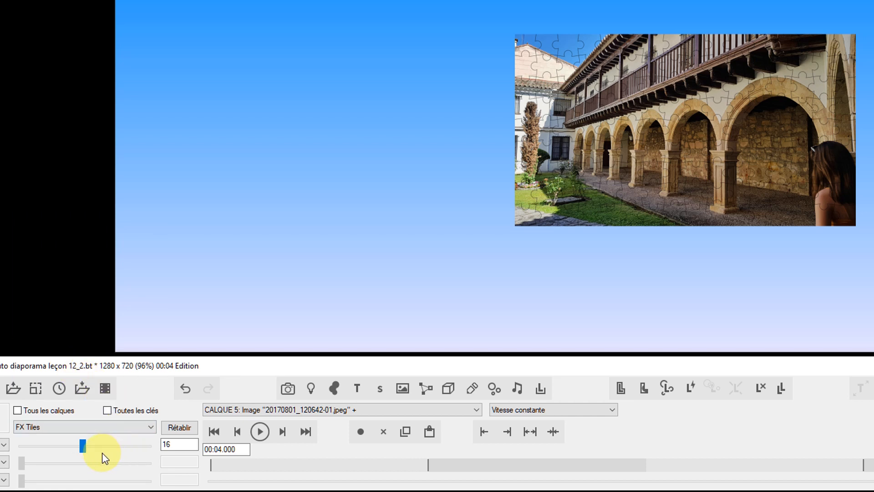
left_click_drag(78, 444, 82, 447)
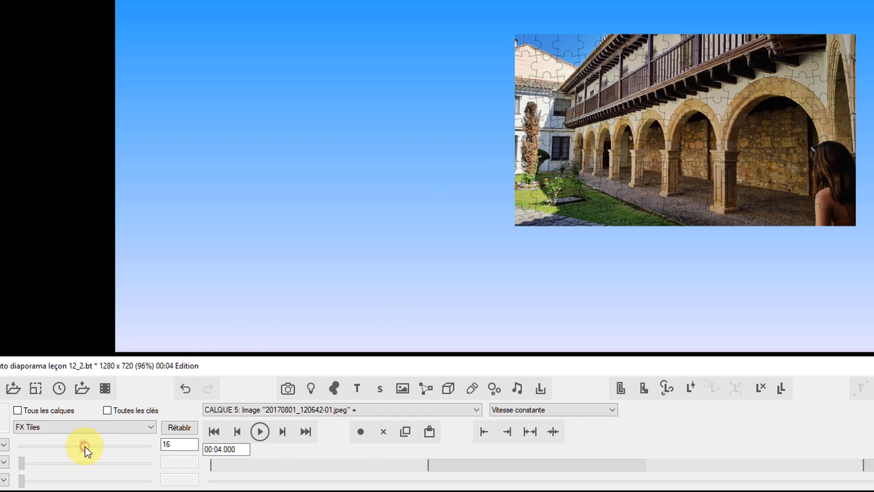
left_click_drag(84, 448, 100, 440)
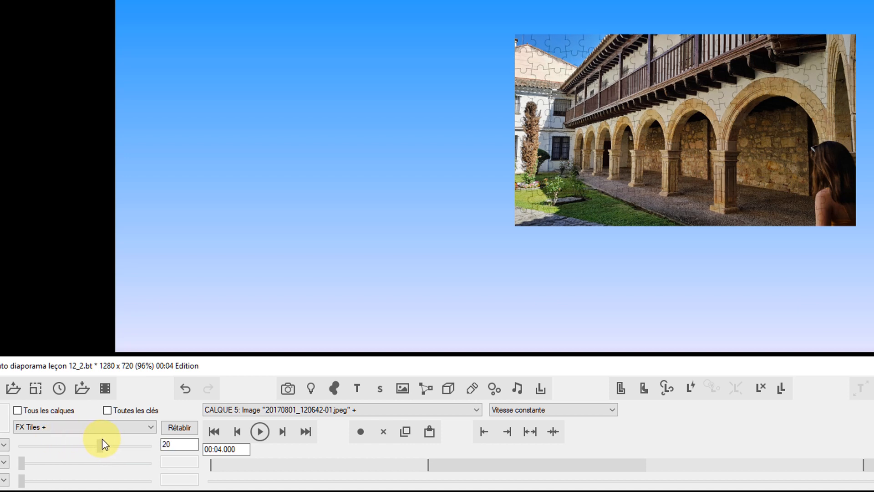
left_click(185, 427)
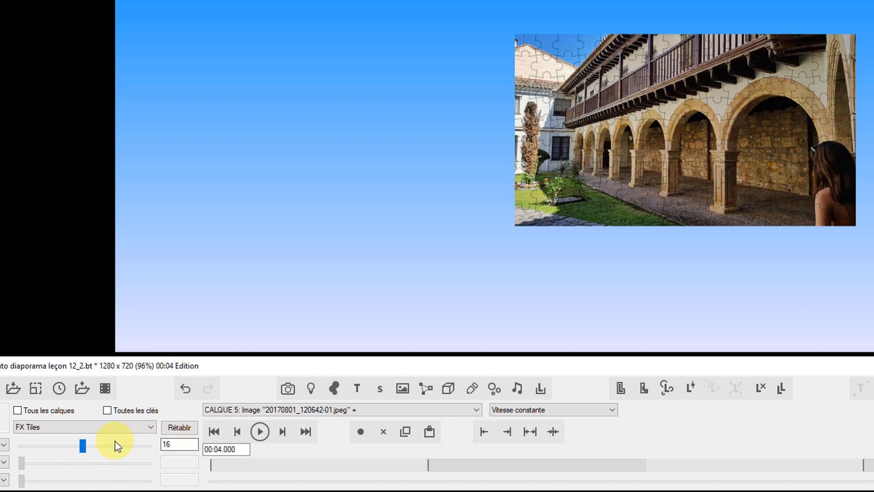
Step: Try an FX Border size of 2 on the jigsaw picture, and restore the default
left_click(78, 428)
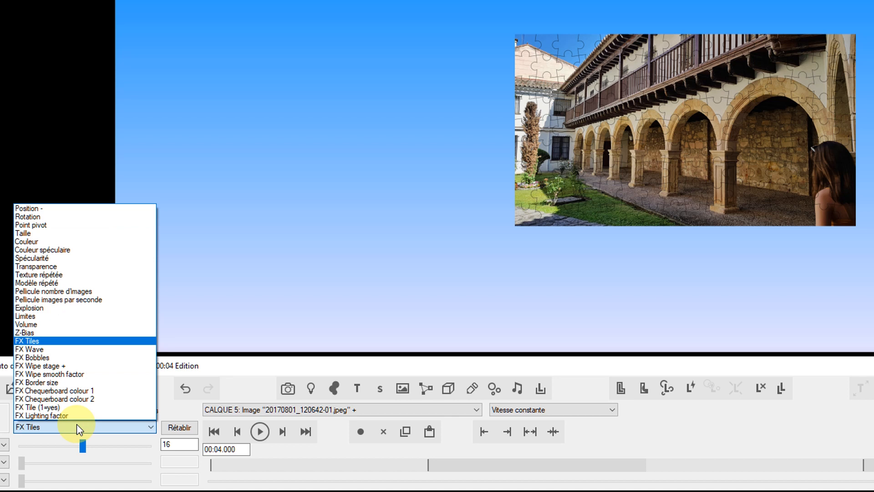
left_click(48, 382)
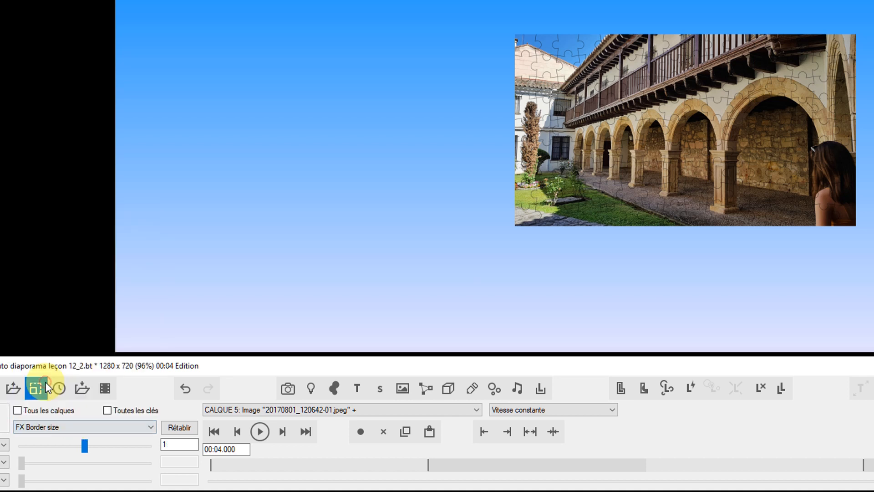
left_click(85, 446)
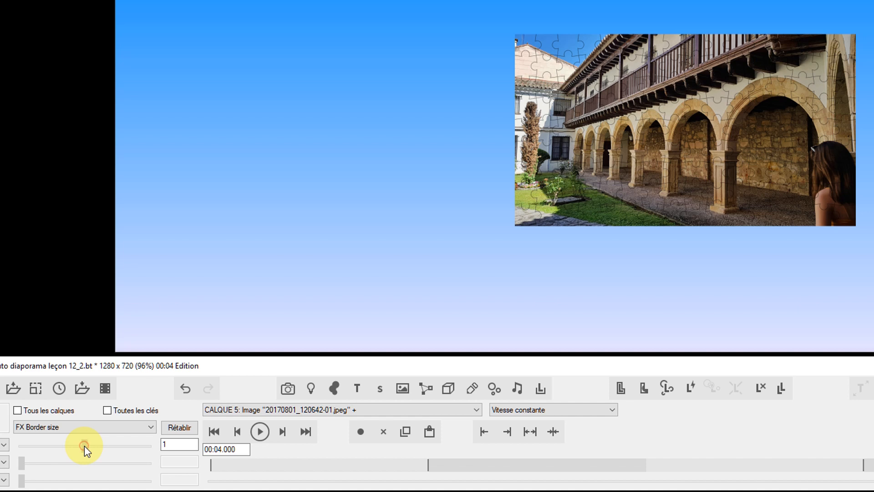
left_click_drag(84, 445, 224, 410)
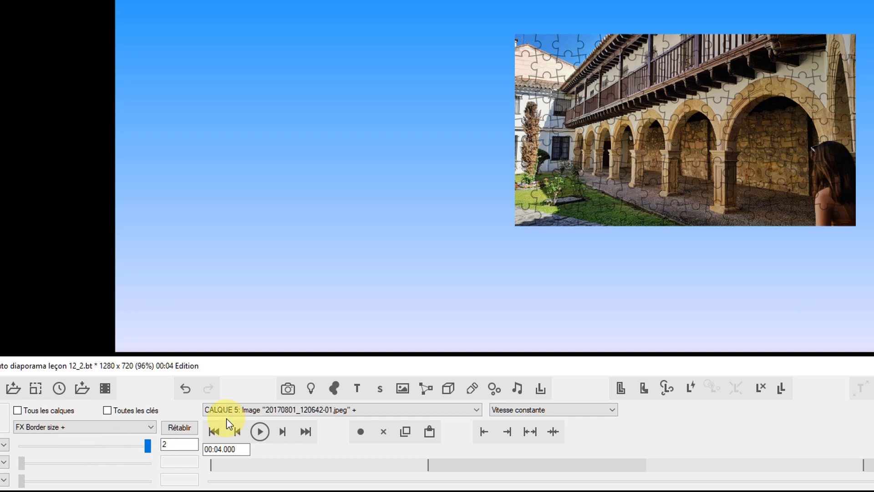
left_click(181, 429)
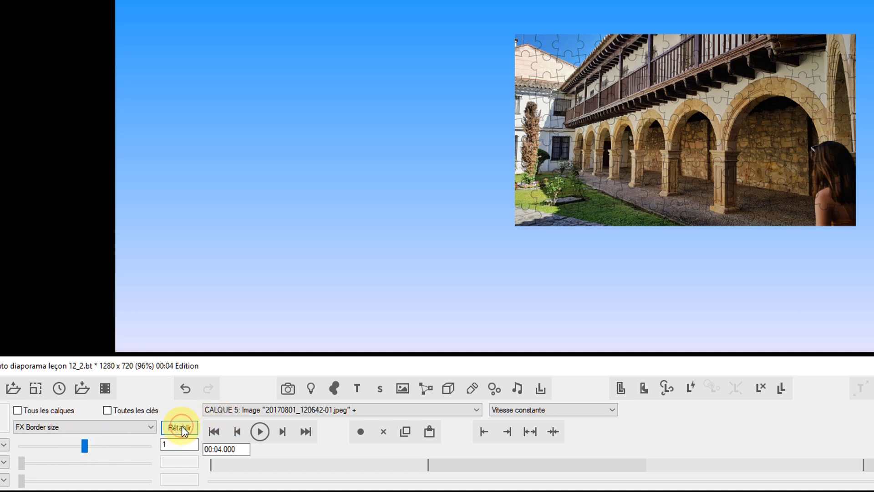
left_click(50, 427)
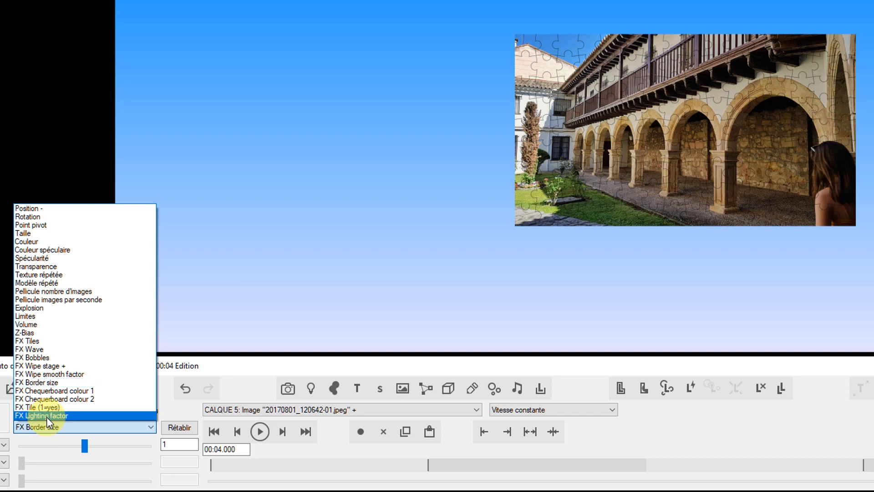
left_click(56, 366)
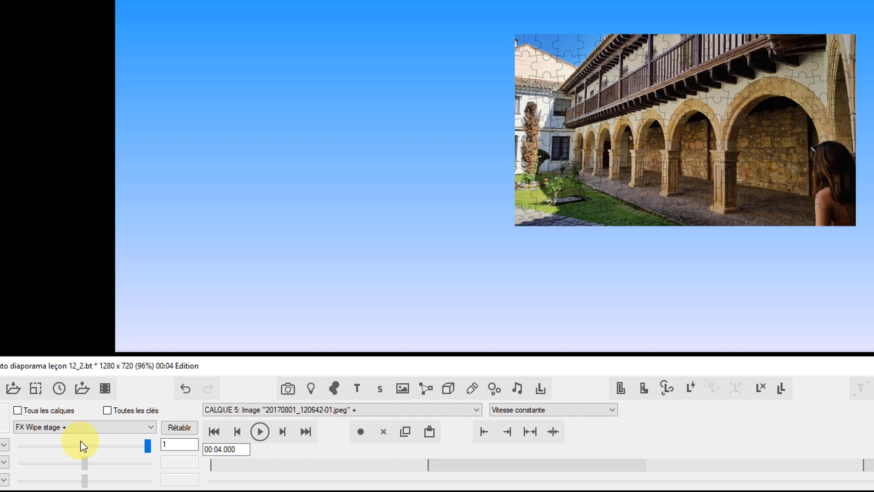
left_click(70, 426)
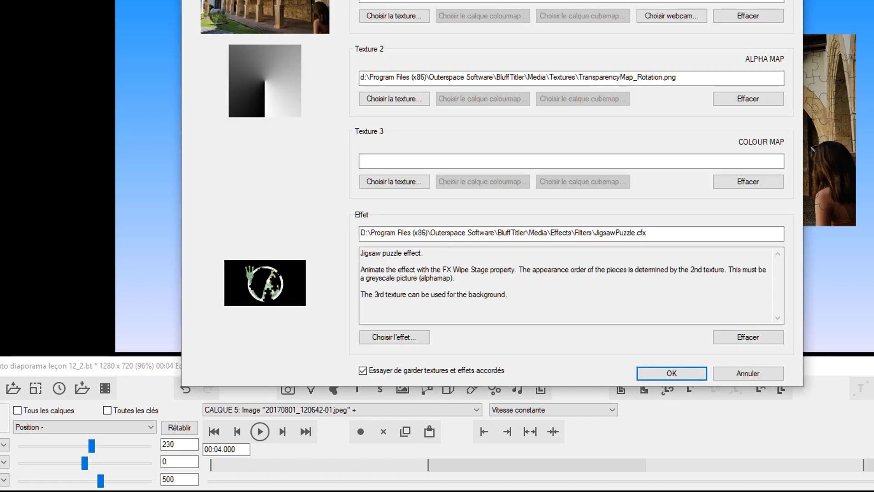
Step: Replace the jigsaw picture's Texture 2 with TransparencyMap_HorizontalGradient.png from the Textures folder, and play the show
left_click(398, 97)
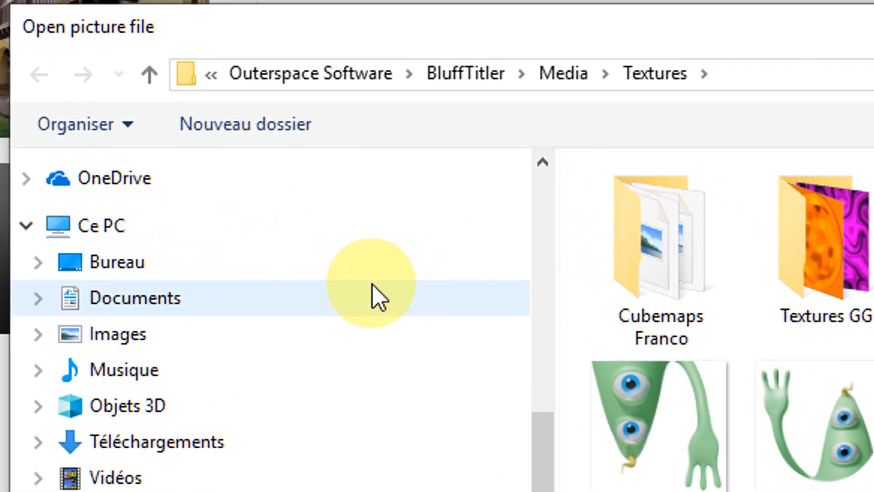
left_click(196, 75)
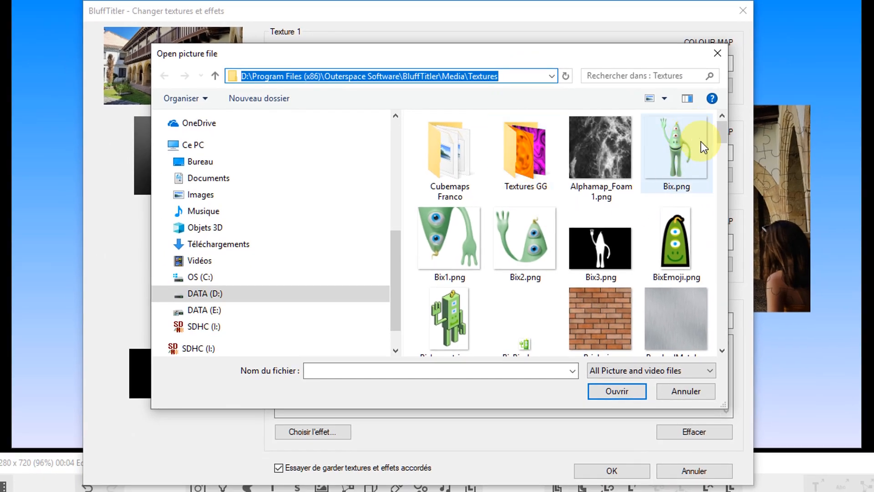
left_click_drag(719, 134, 728, 317)
left_click(618, 307)
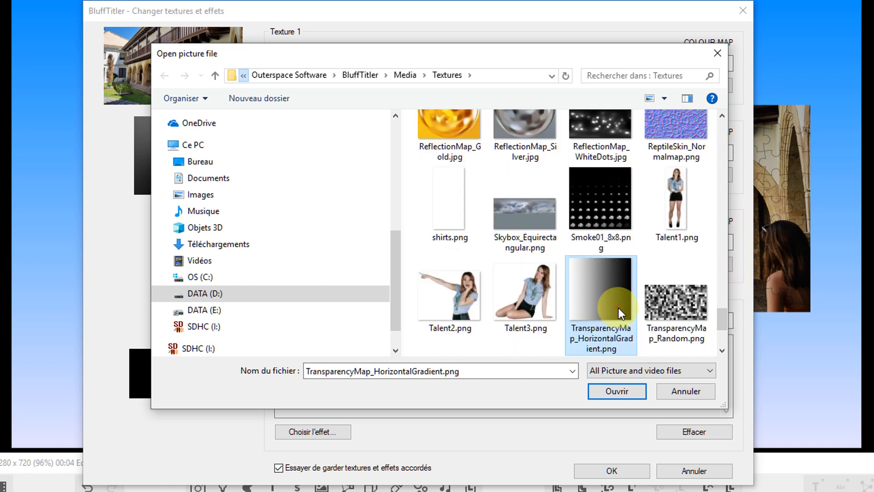
left_click(618, 394)
left_click(602, 471)
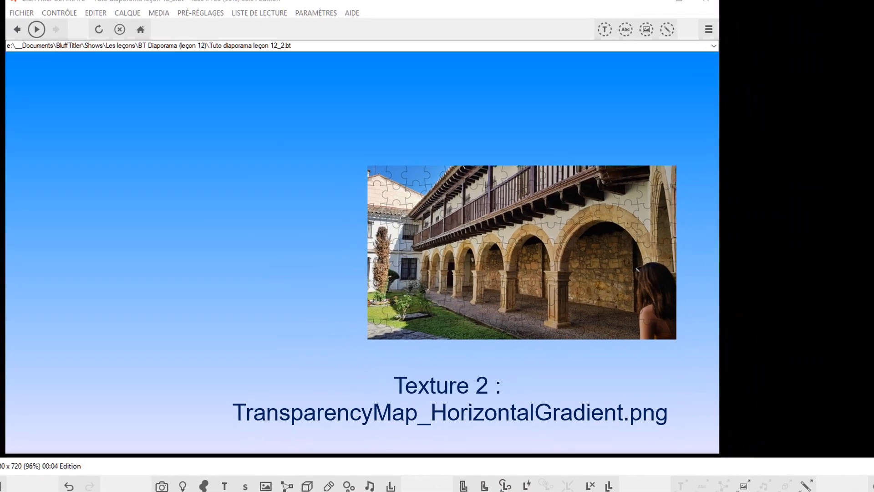
key("space")
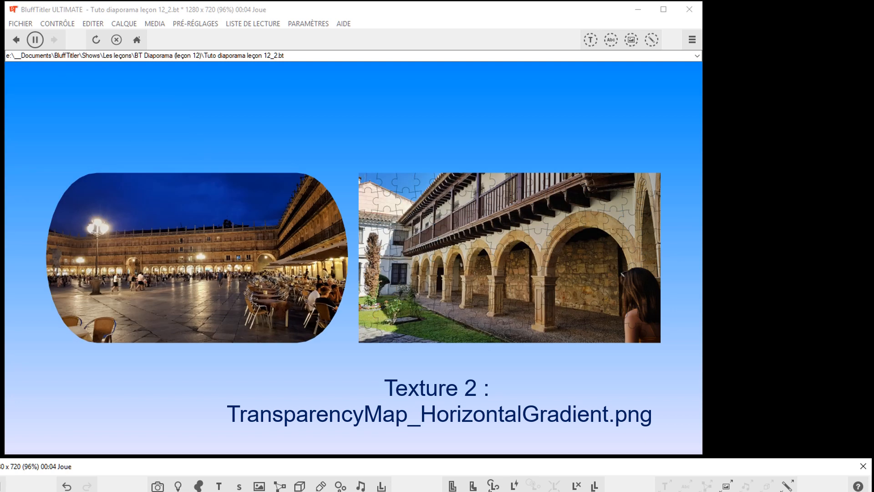
Step: Replace the jigsaw picture's Texture 2 with TransparencyMap_Random.png from the Textures folder, and play the show to preview it
left_click(728, 486)
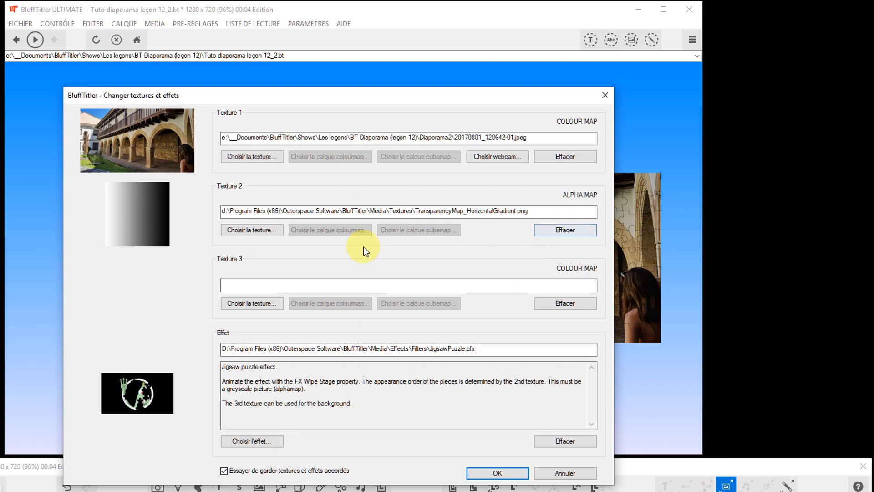
left_click(269, 229)
left_click_drag(592, 188, 613, 353)
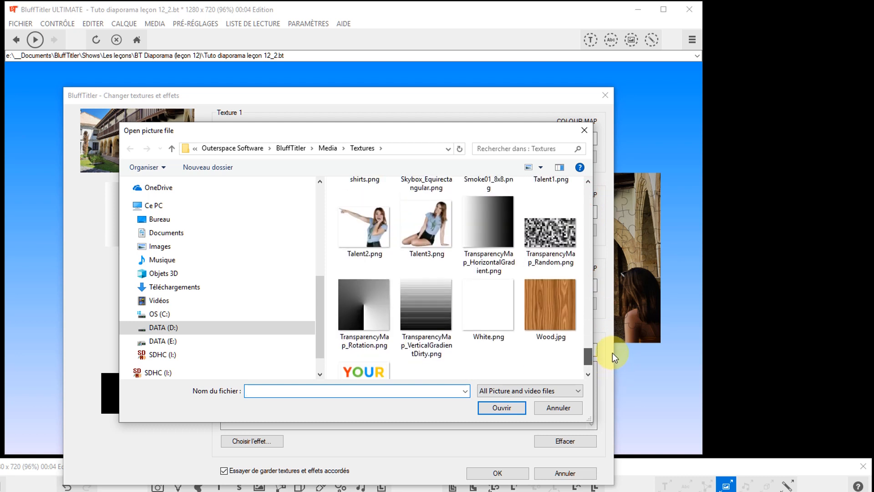
left_click(544, 248)
left_click(515, 409)
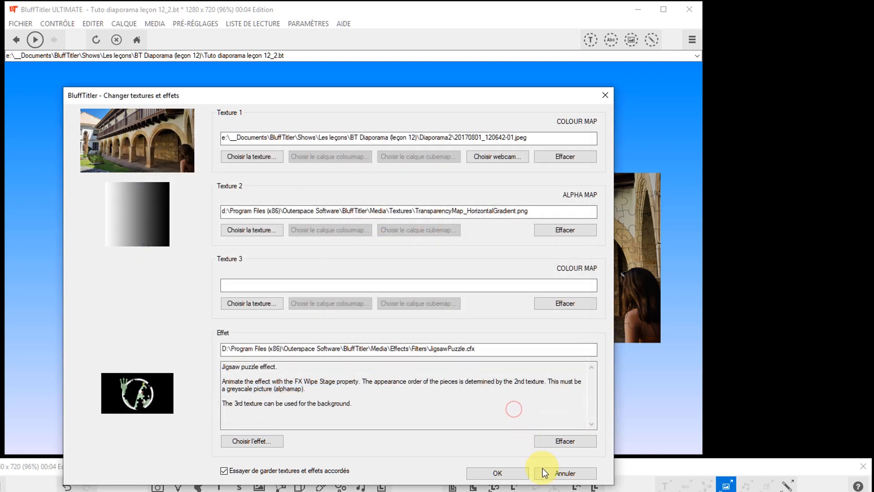
left_click(510, 475)
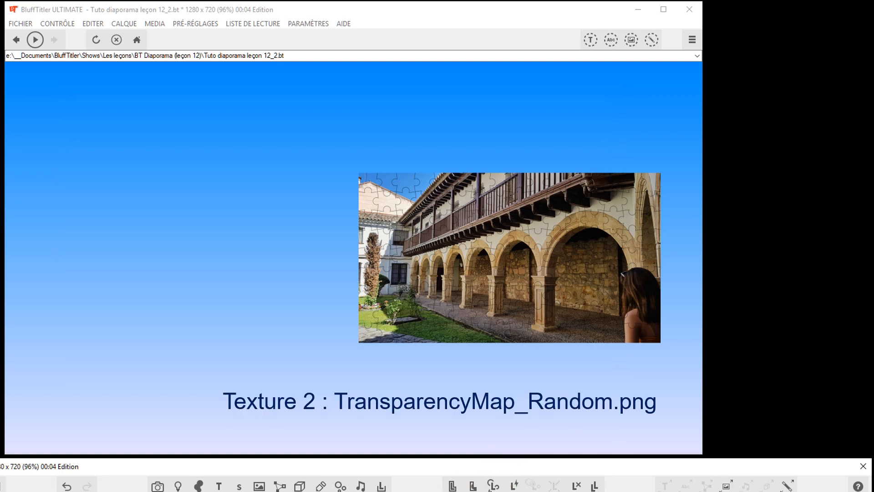
key("space")
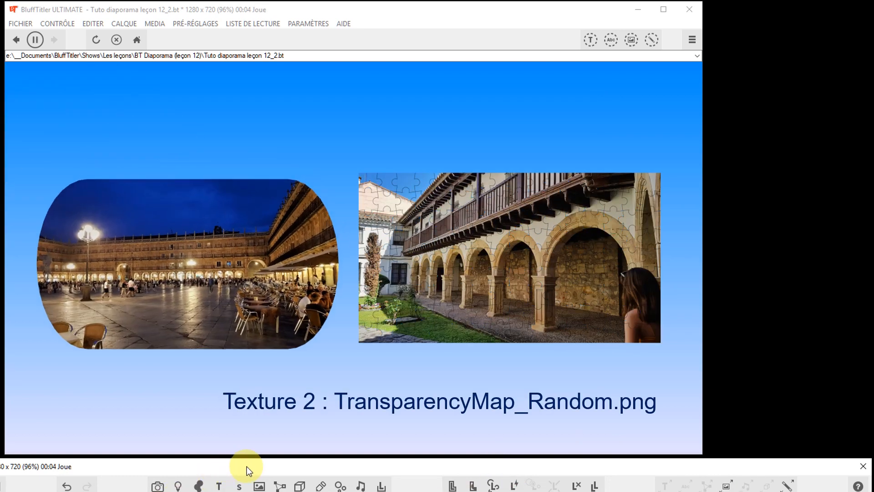
key("space")
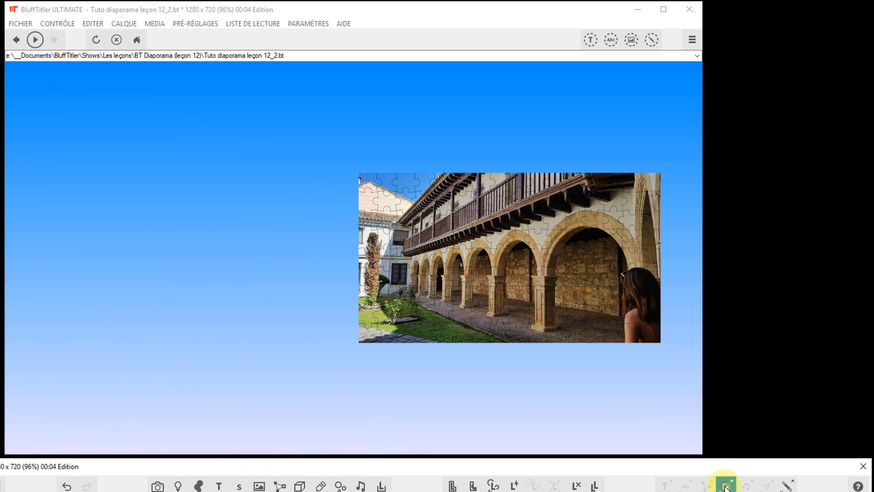
Step: Try TransparencyMap_VerticalGradientDirty.png as the jigsaw picture's Texture 2, and play the show to preview the reveal
left_click(726, 486)
left_click(235, 228)
left_click_drag(589, 191, 592, 364)
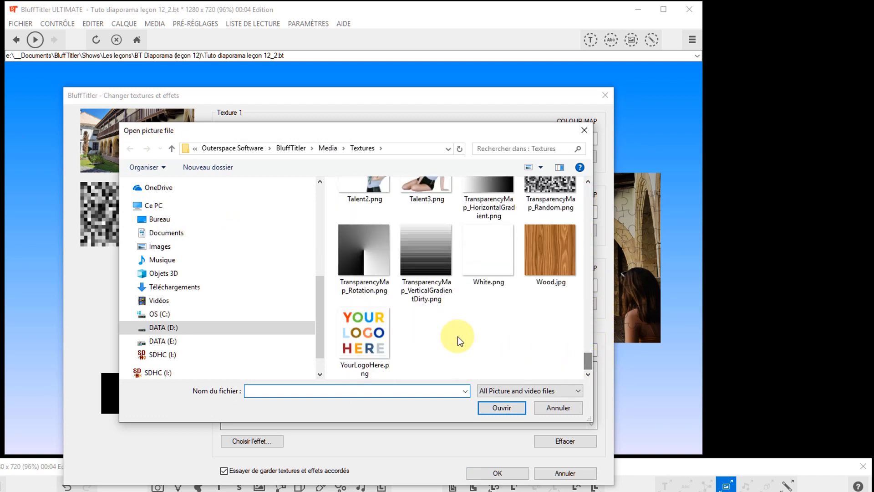
left_click(428, 258)
left_click(495, 407)
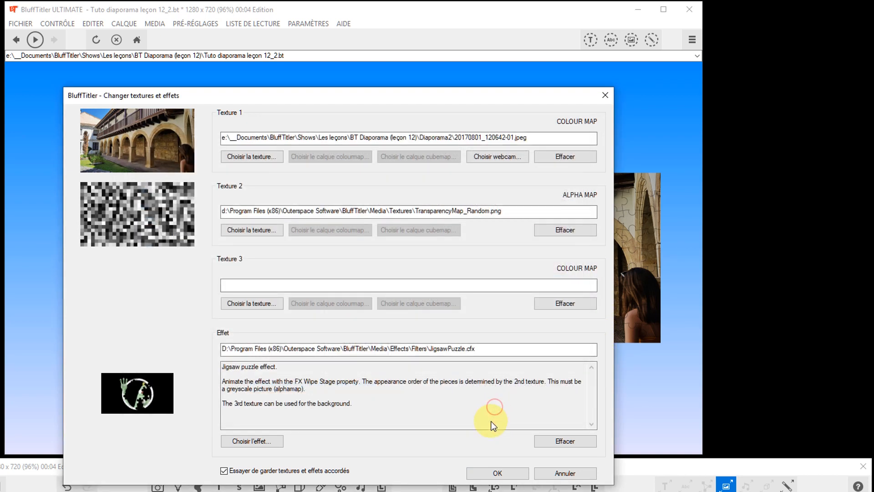
left_click(506, 474)
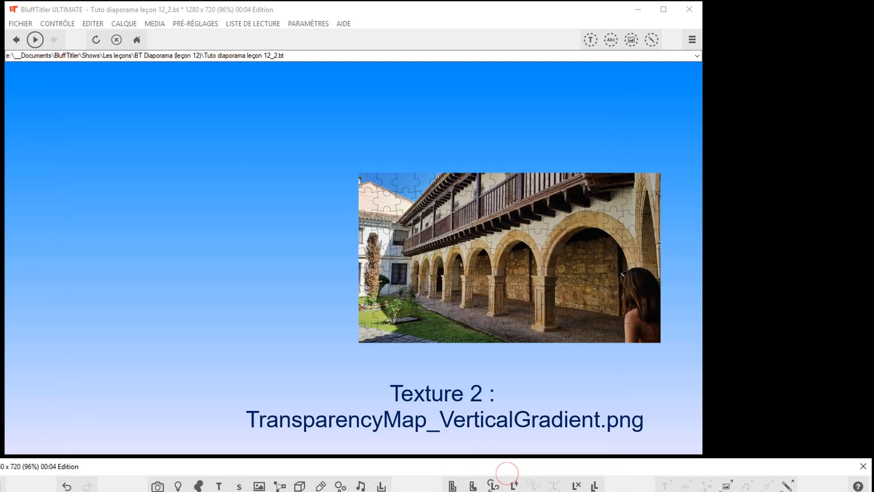
key("space")
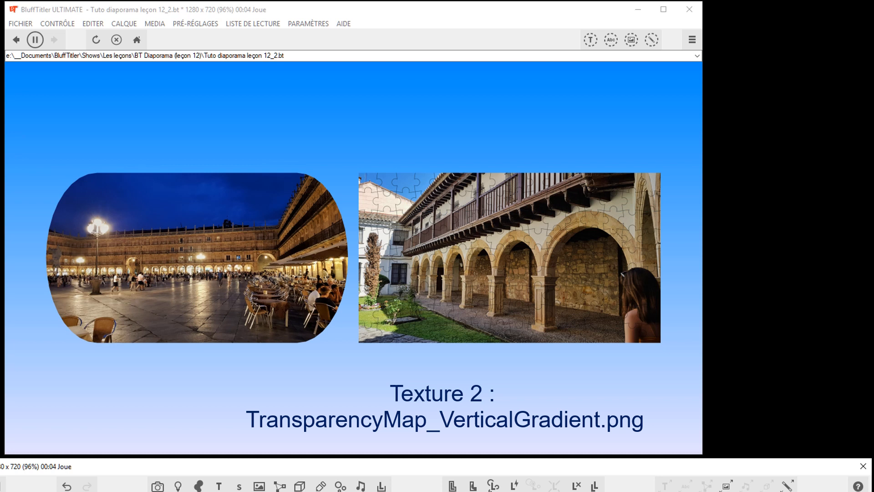
key("space")
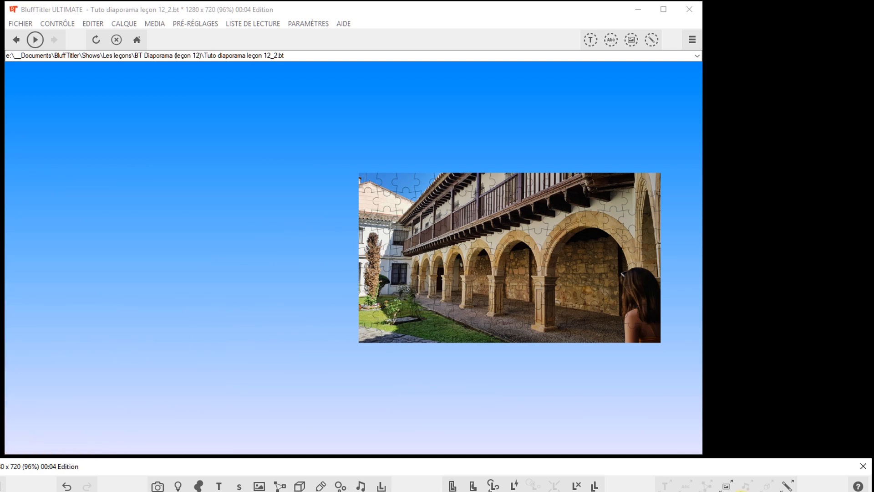
Step: Set the jigsaw picture's Texture 2 back to TransparencyMap_Random.png
left_click(726, 485)
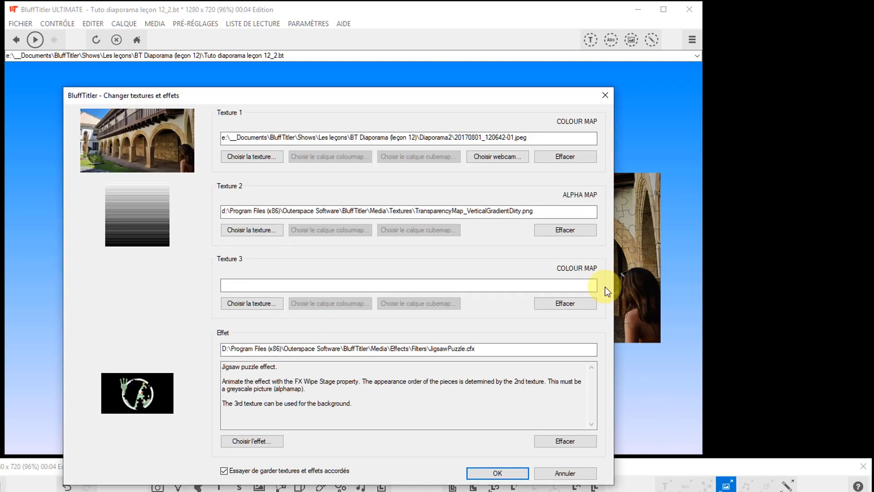
left_click(264, 228)
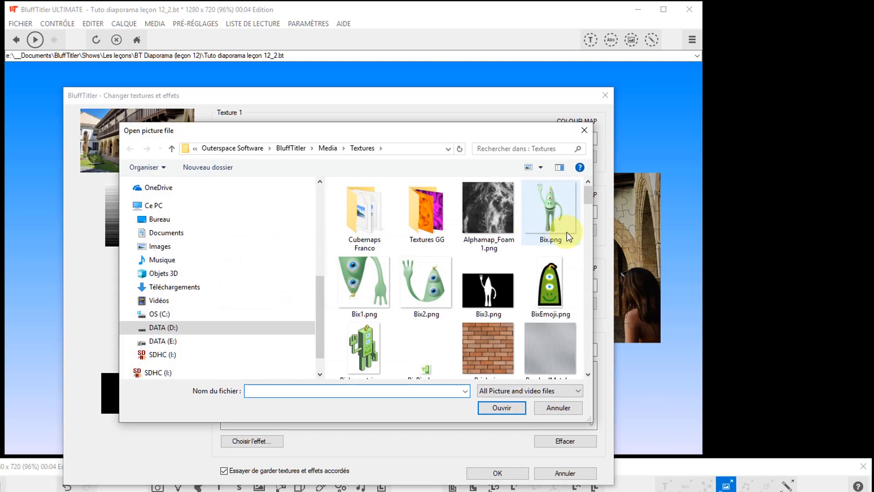
left_click_drag(587, 196, 599, 375)
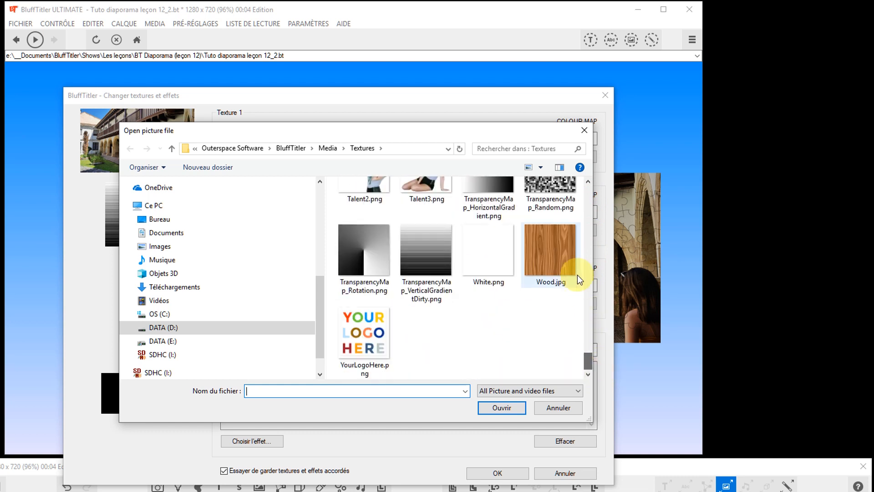
left_click(546, 188)
left_click(502, 407)
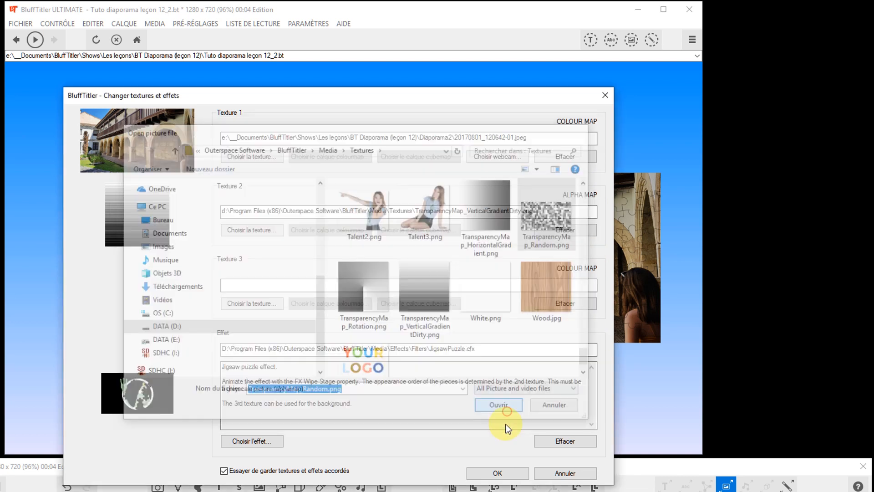
left_click(496, 474)
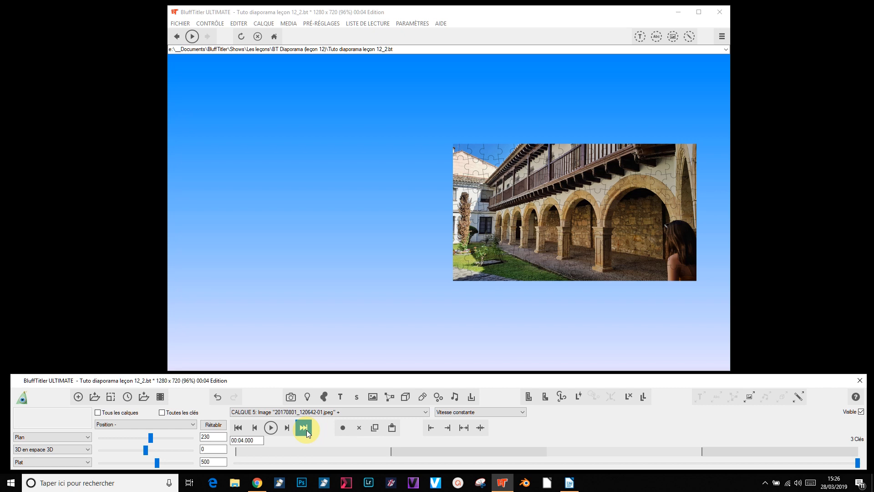
Step: Move the jigsaw picture out of the frame past its lower-right corner at 00:04.000, to position about 741, -410, and play the show
left_click(122, 424)
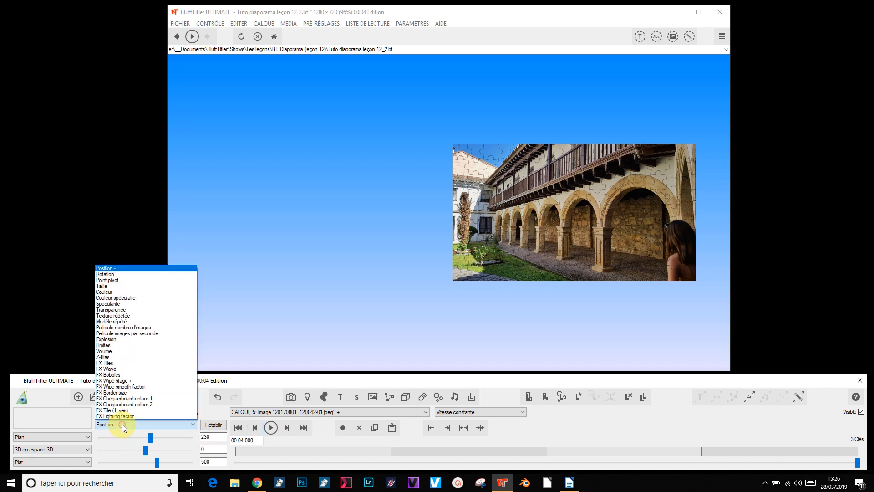
left_click(113, 268)
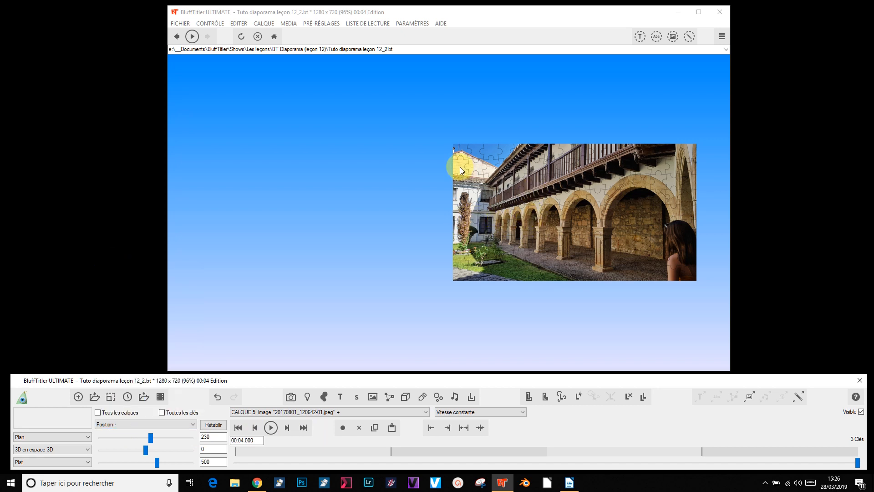
left_click_drag(425, 126, 713, 358)
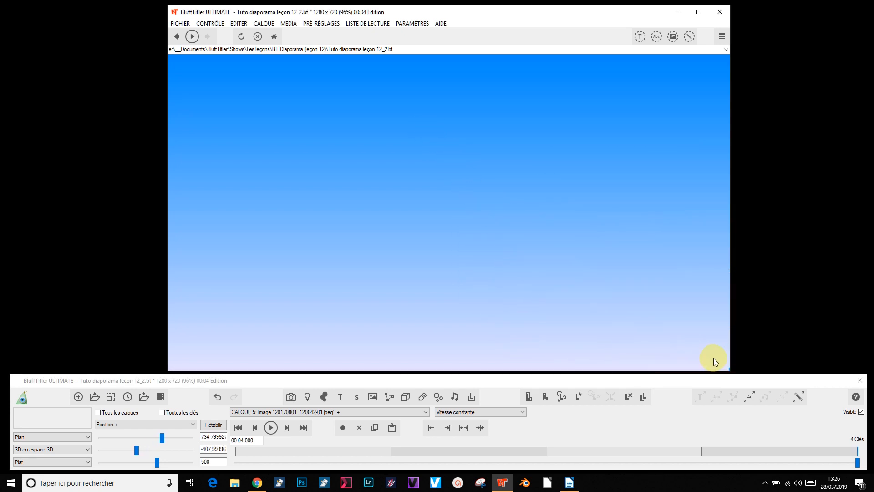
left_click(270, 428)
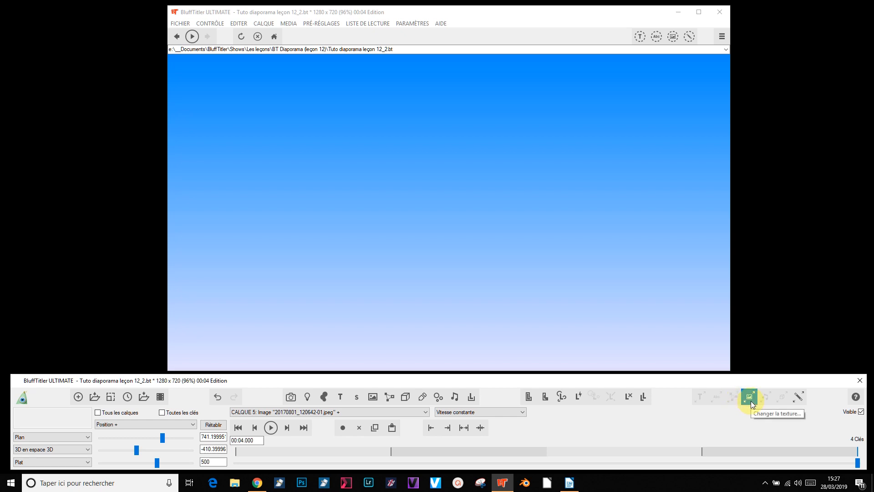
Step: Add the prefix "dir:" to the jigsaw picture's Texture 1 path so it uses all images in the Diaporama2 folder
left_click(750, 401)
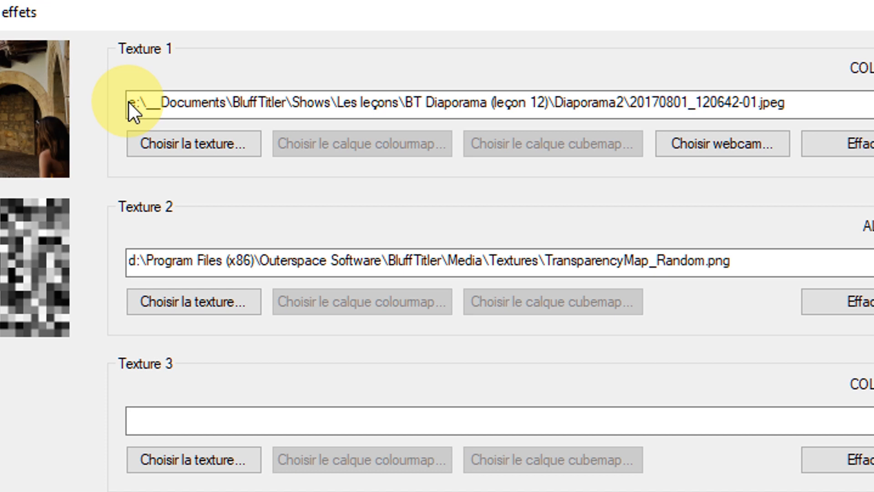
left_click(128, 102)
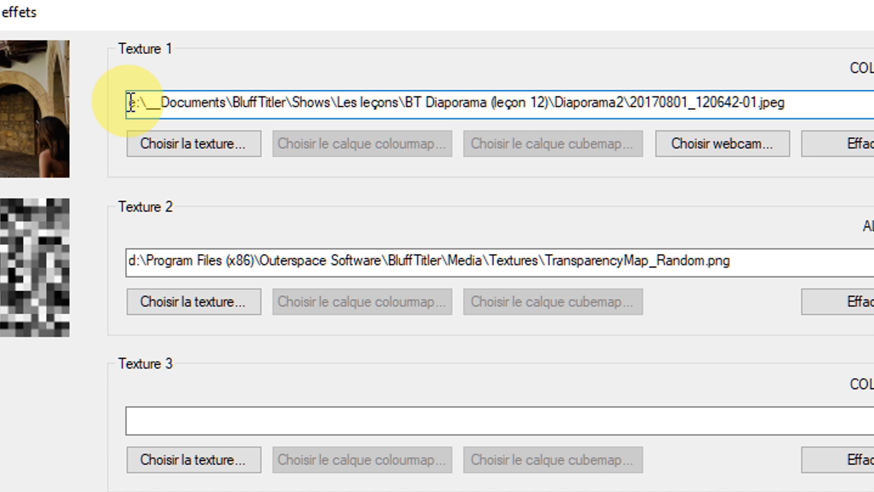
type("dir")
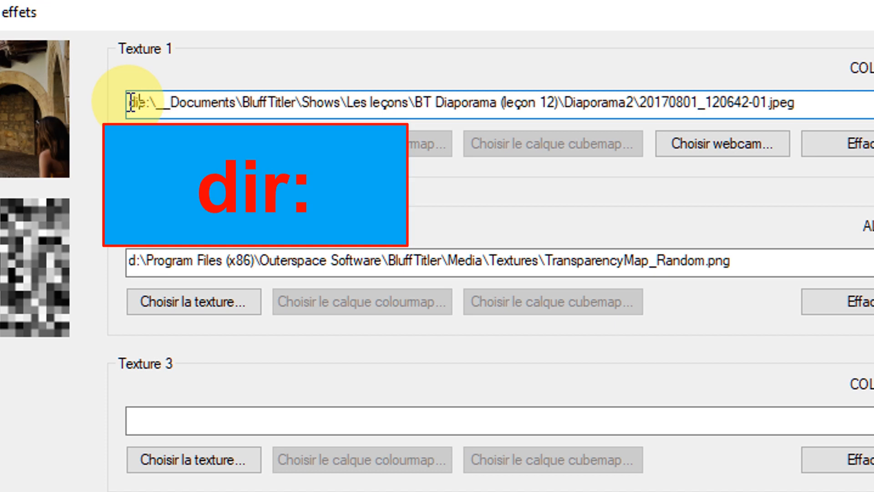
type(":")
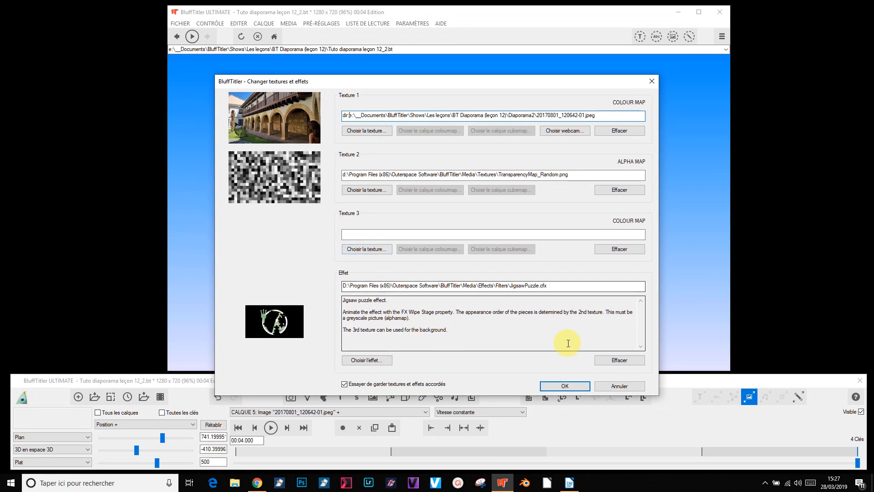
left_click(564, 386)
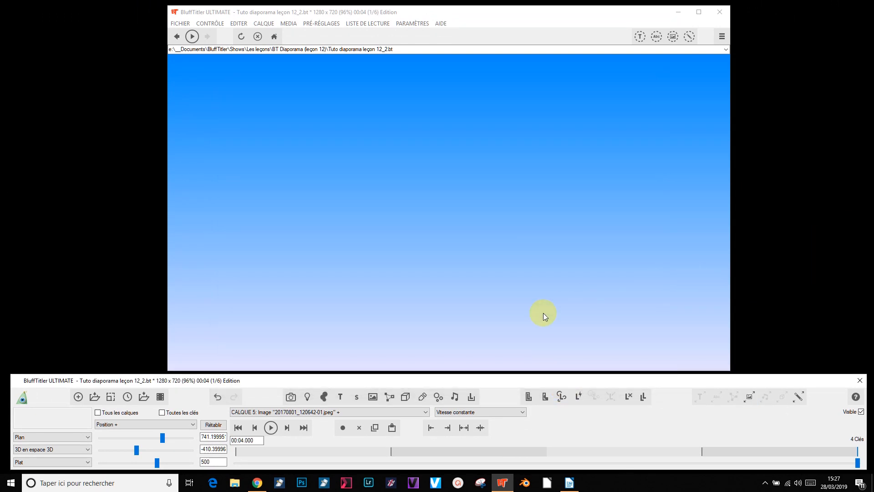
left_click(294, 428)
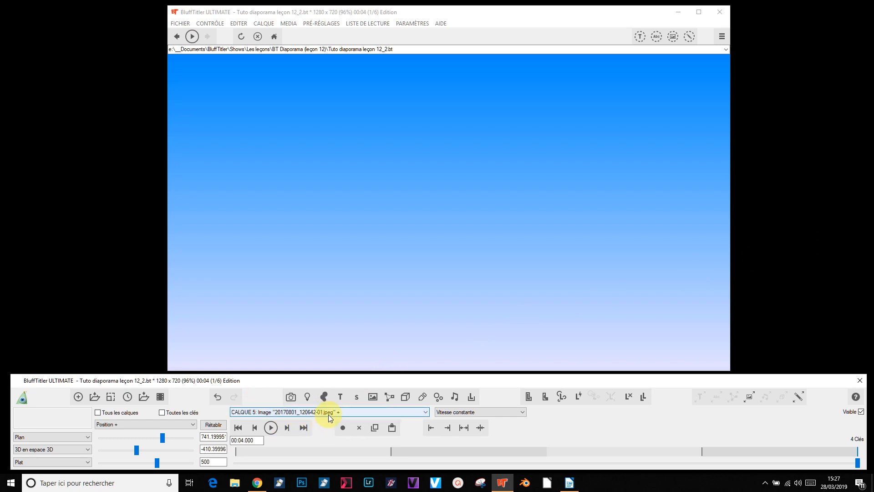
Step: Add the prefix "dir:" to the Texture 1 path of the rounded picture in layer 4, and play the slideshow
left_click(329, 414)
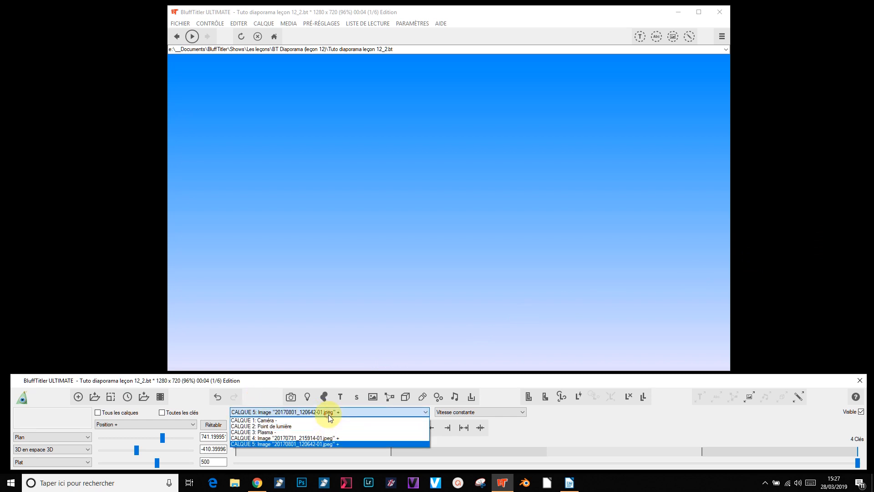
left_click(316, 438)
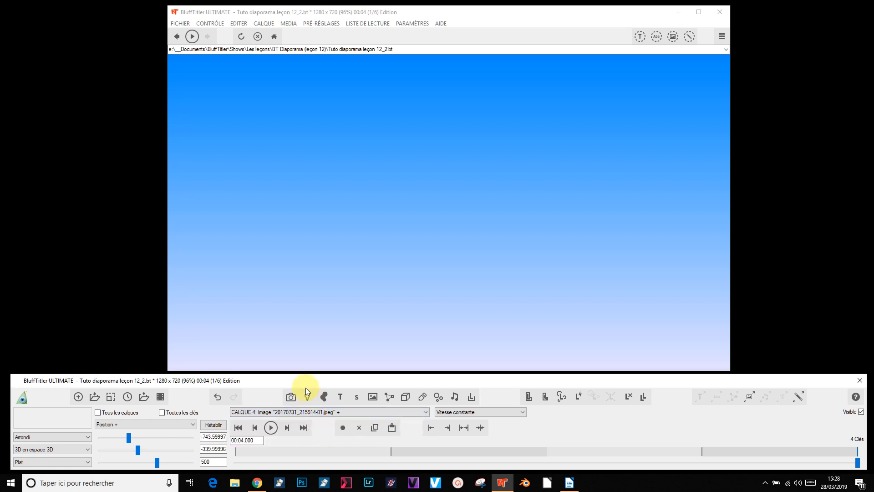
left_click(753, 398)
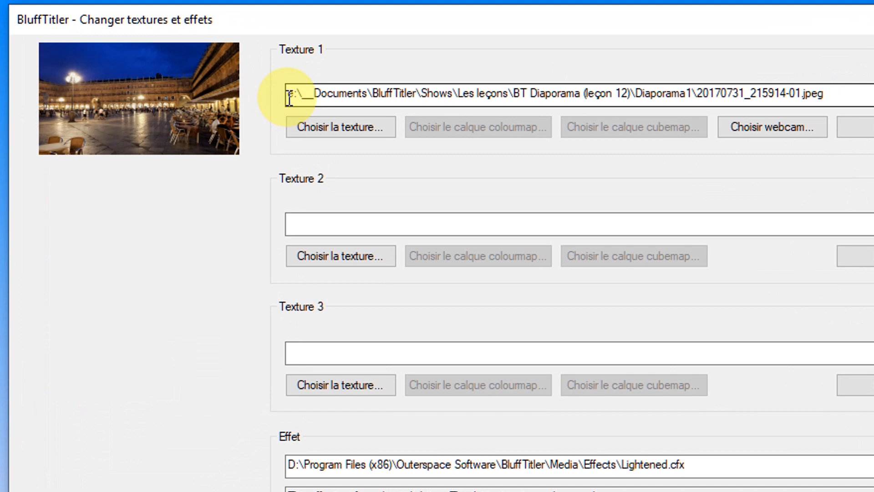
left_click(289, 98)
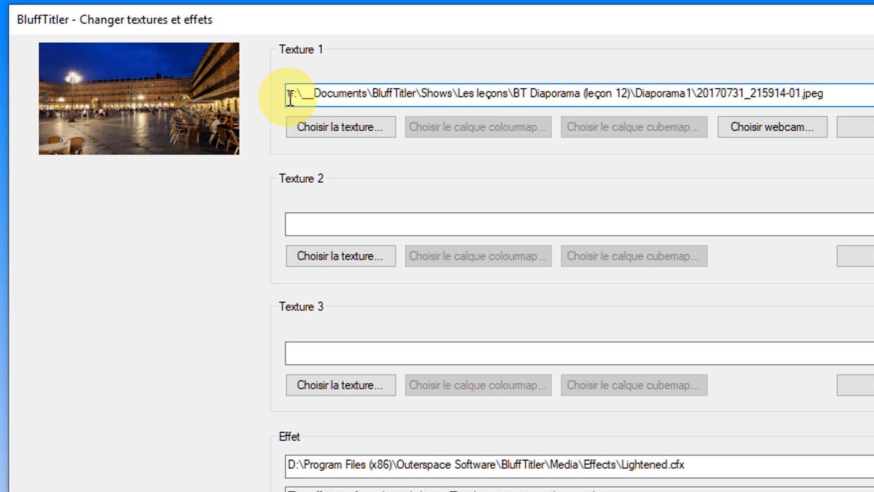
type("dir")
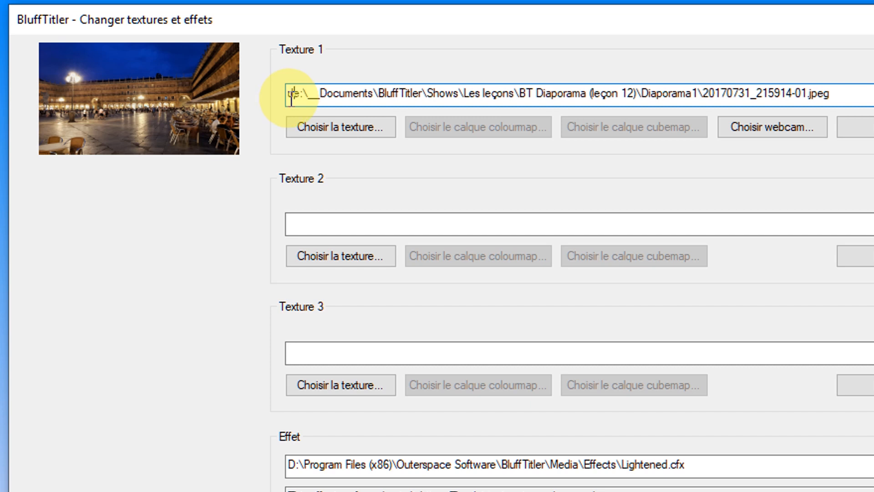
type(":")
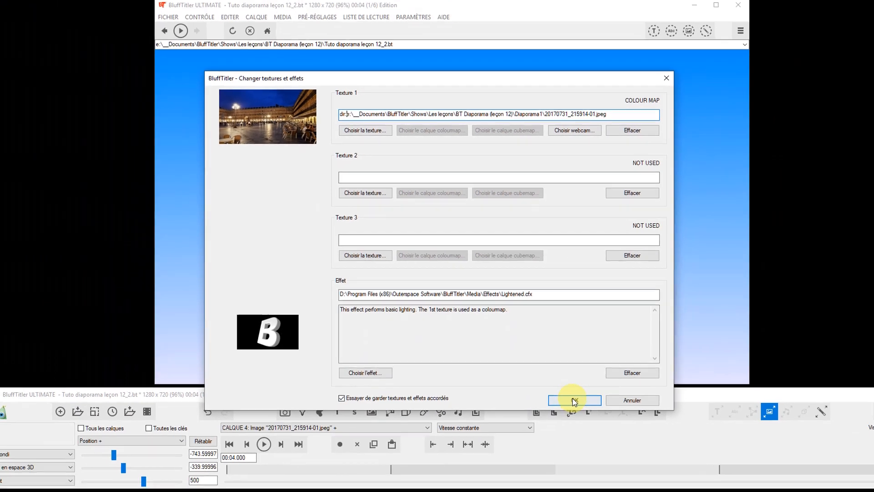
left_click(561, 382)
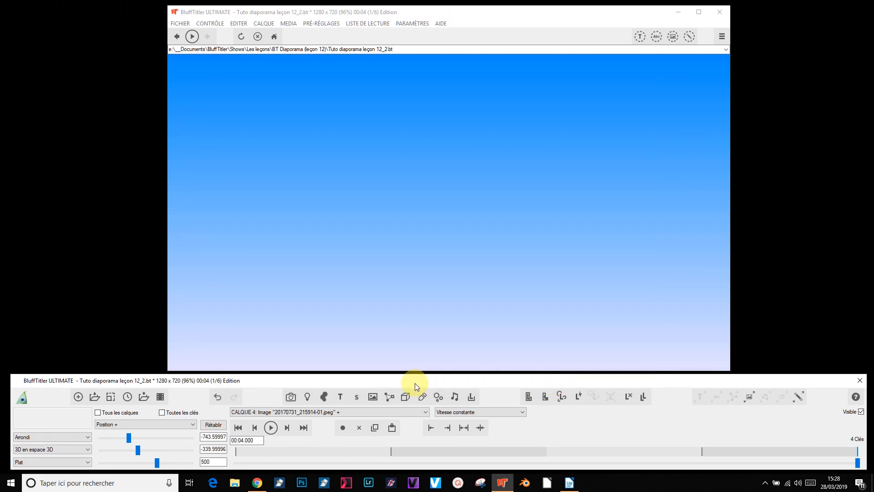
left_click(271, 428)
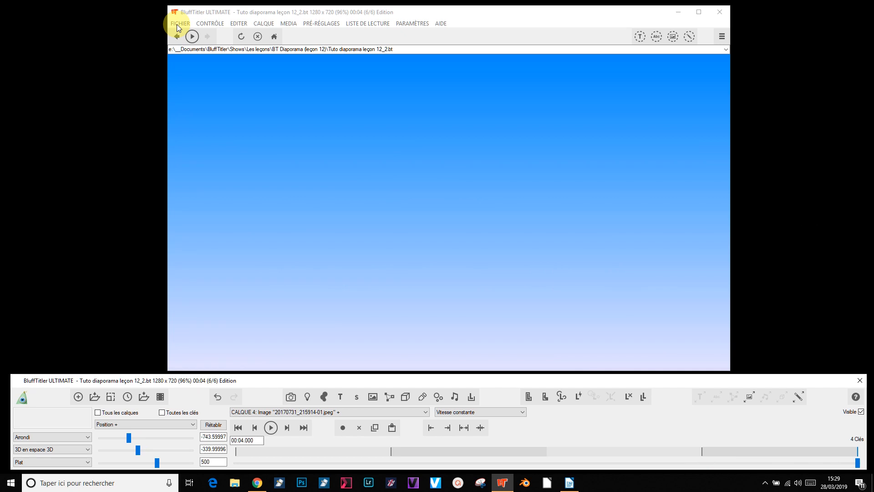
Step: Save the show as "Tuto diaporama leçon 12_2.bt" in the BT Diaporama (leçon 12) folder, replacing the existing file
left_click(177, 25)
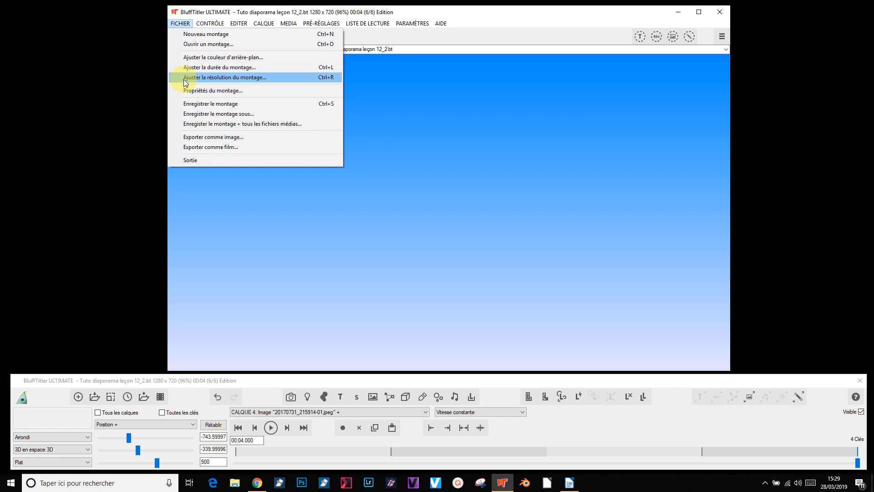
left_click(187, 116)
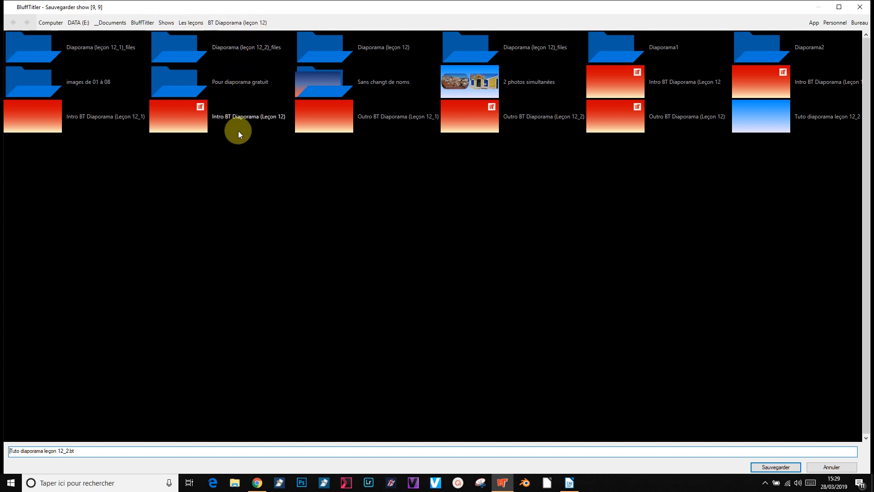
left_click_drag(83, 453, 12, 449)
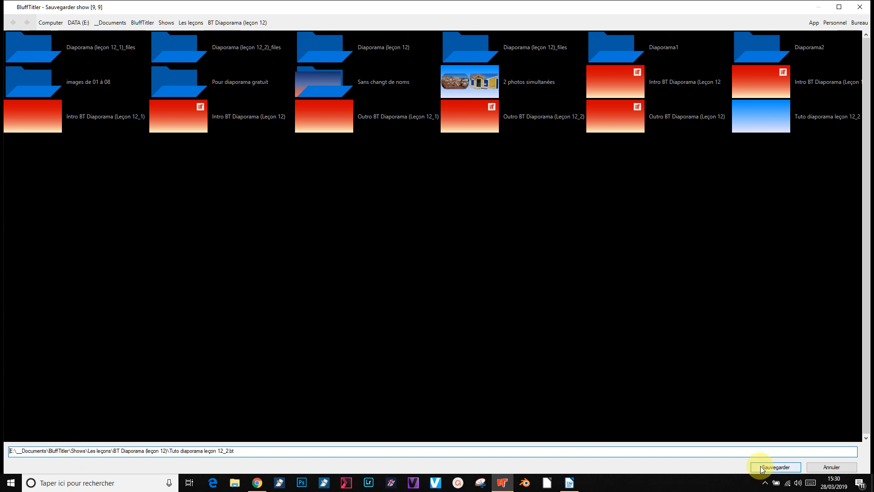
left_click(761, 468)
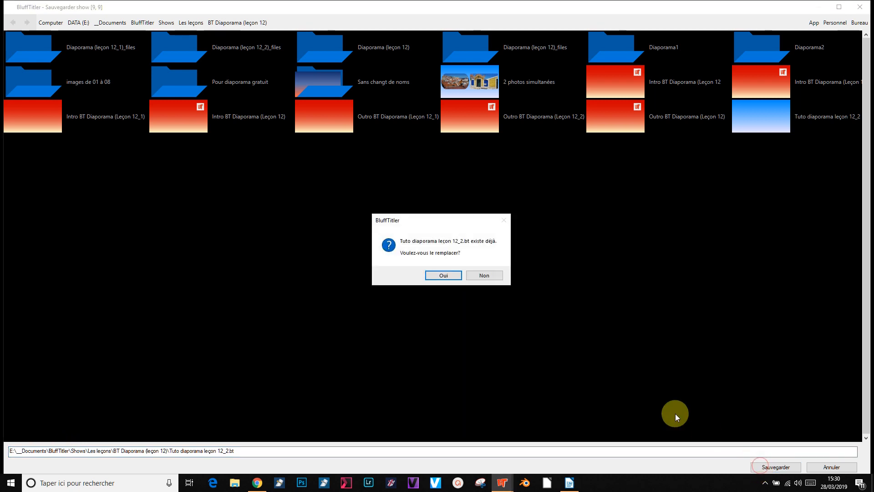
left_click(450, 276)
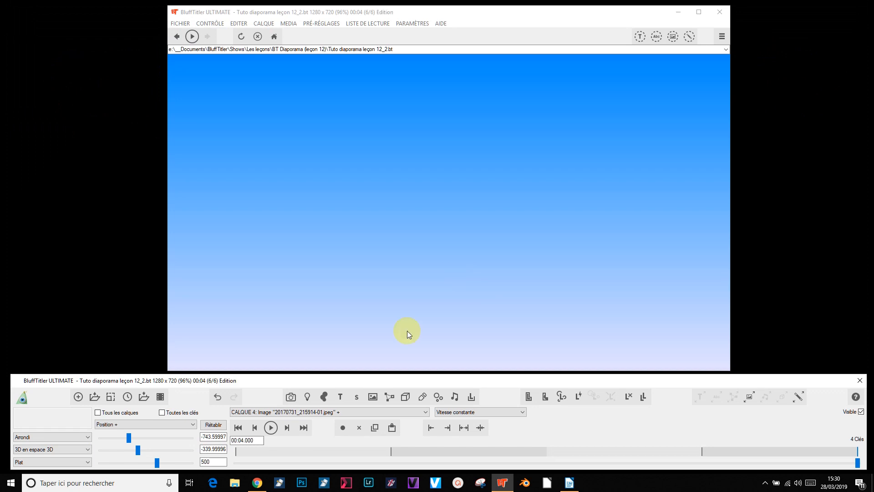
Step: Export the show as an MP4 film at 25 frames per second, saved over "Diaporama Test.mp4" in the BT Diaporama (leçon 12) folder
left_click(160, 397)
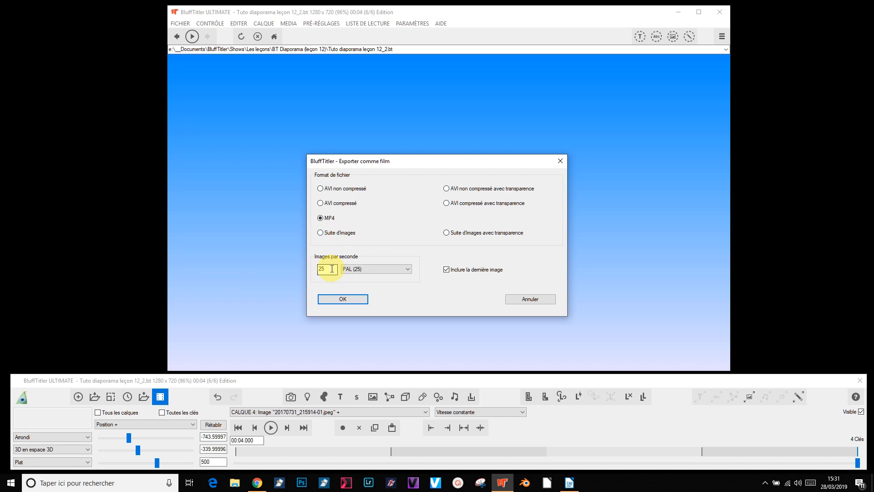
left_click(341, 299)
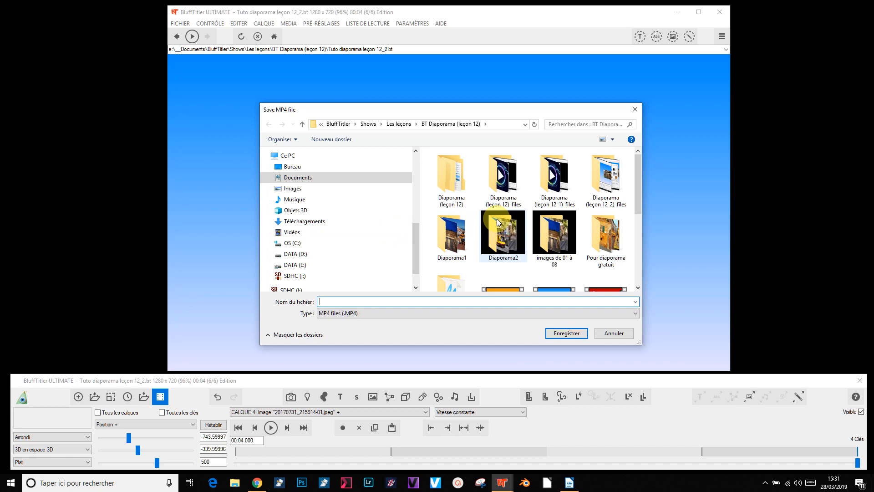
left_click_drag(638, 168, 639, 233)
left_click(503, 259)
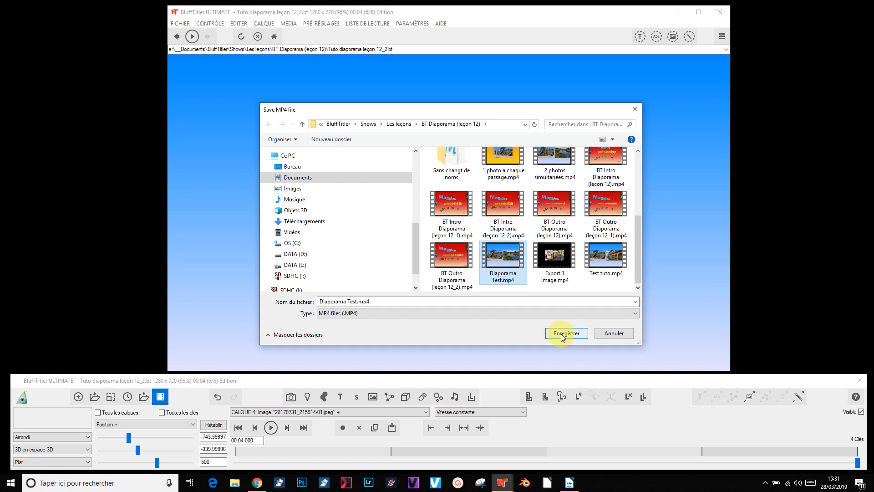
left_click(563, 335)
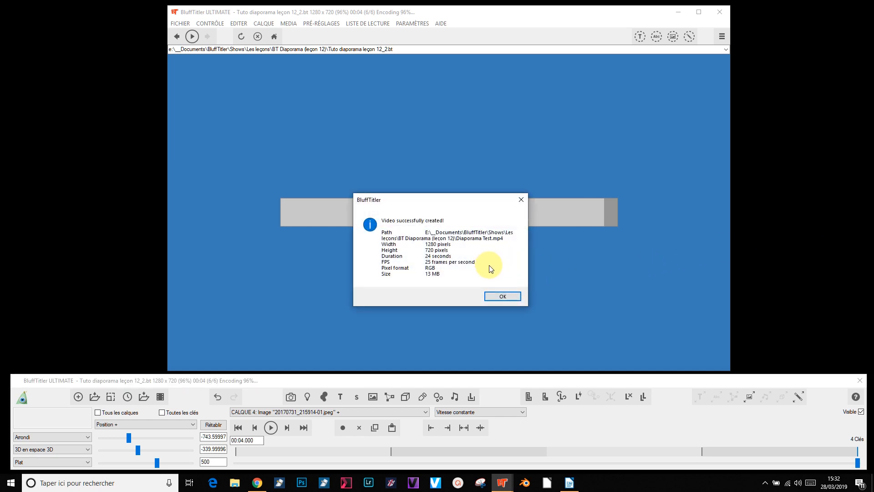
left_click(502, 299)
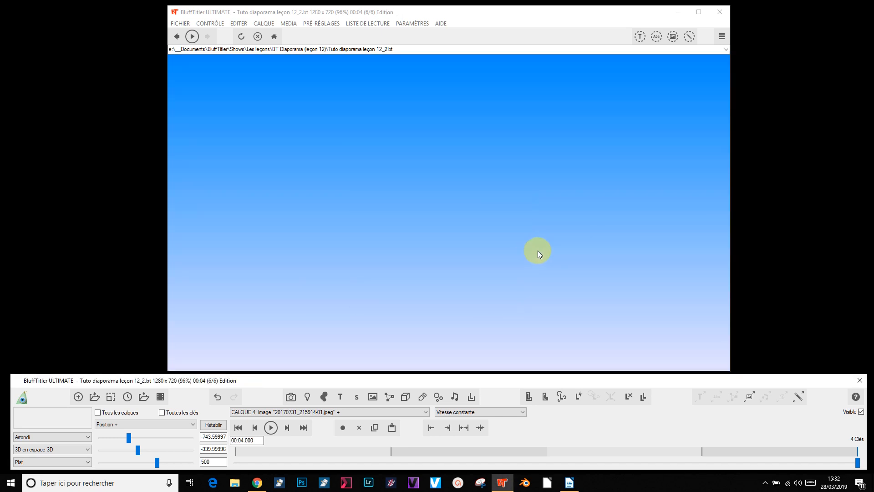